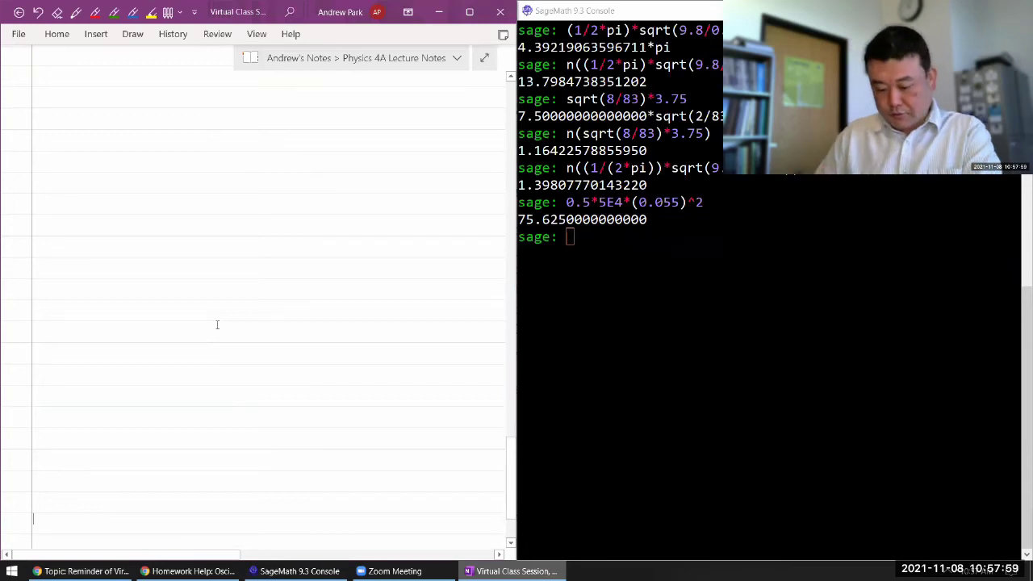
- Handwrite 'Intro to Complex Exp.' in blue ink and underline it
click(132, 11)
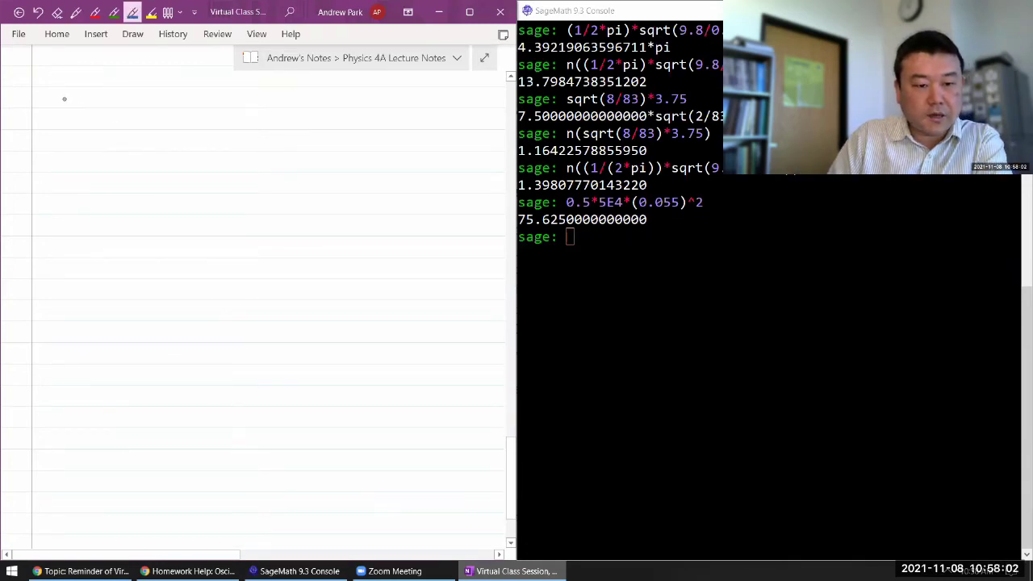
mouse_move(61, 100)
mouse_down()
mouse_move(155, 98)
mouse_move(154, 109)
mouse_move(228, 106)
mouse_move(240, 121)
mouse_move(242, 103)
mouse_move(314, 123)
mouse_up()
click(320, 106)
drag(55, 126, 323, 124)
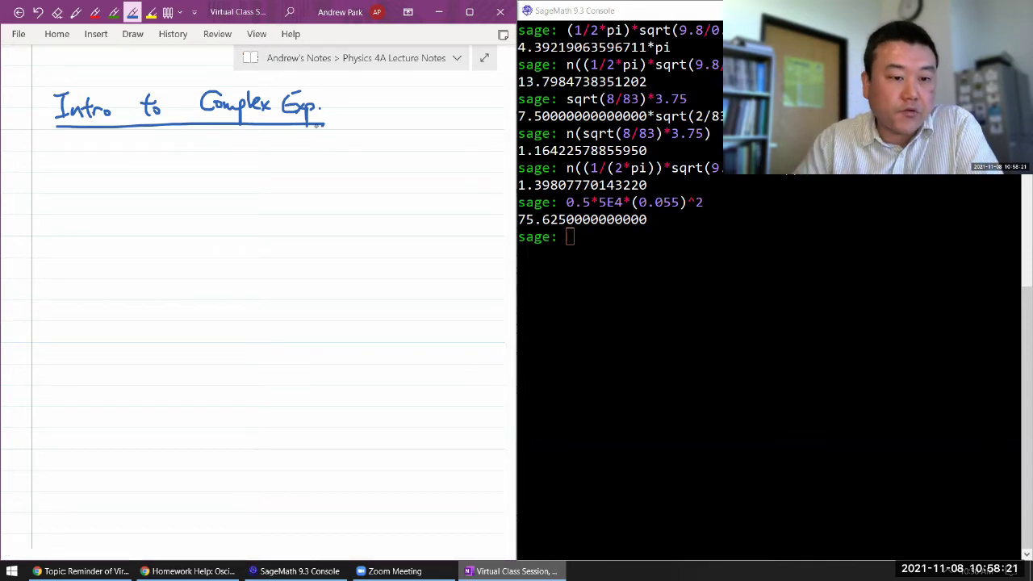
- Write 'sin(x) ≈' in black ink beneath the title
click(76, 12)
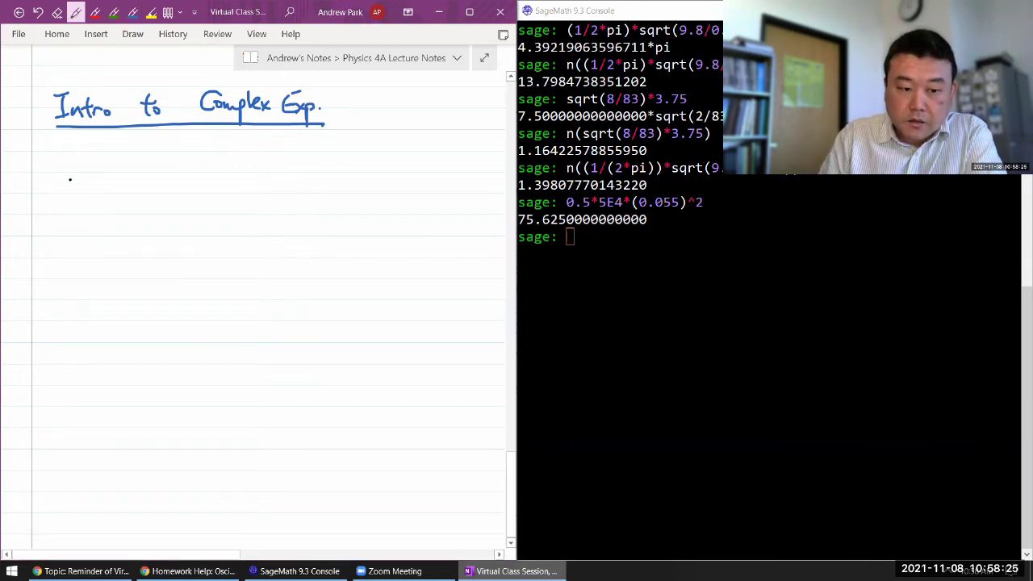
mouse_move(70, 178)
mouse_down()
mouse_move(62, 196)
mouse_move(125, 199)
mouse_move(153, 183)
mouse_move(153, 194)
mouse_up()
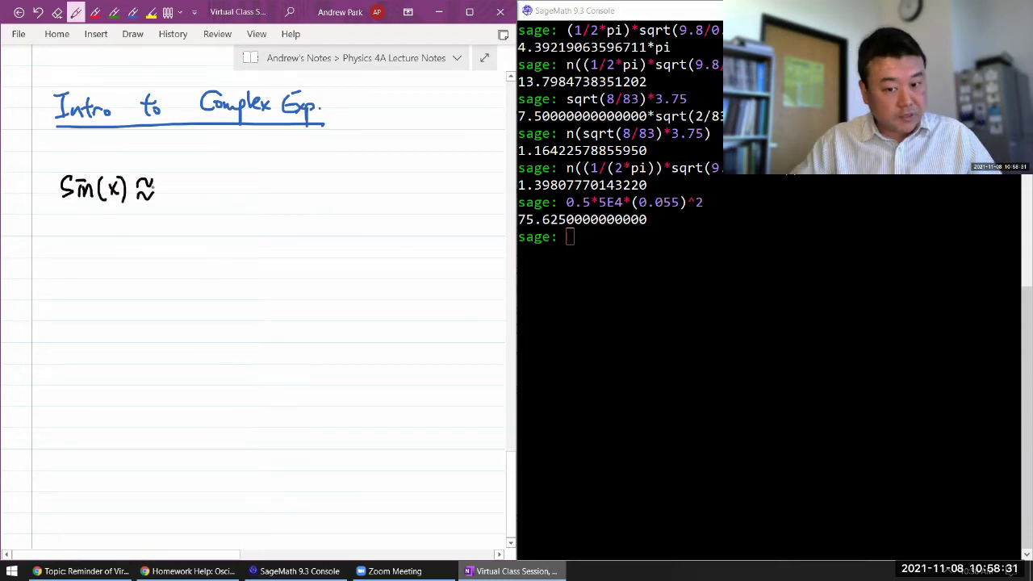
click(764, 293)
- Declare x with var('x') and evaluate sin(x)
text(sin(x)
key(BackSpace)
key(BackSpace)
key(BackSpace)
key(BackSpace)
key(BackSpace)
text(var('x'))
key(Return)
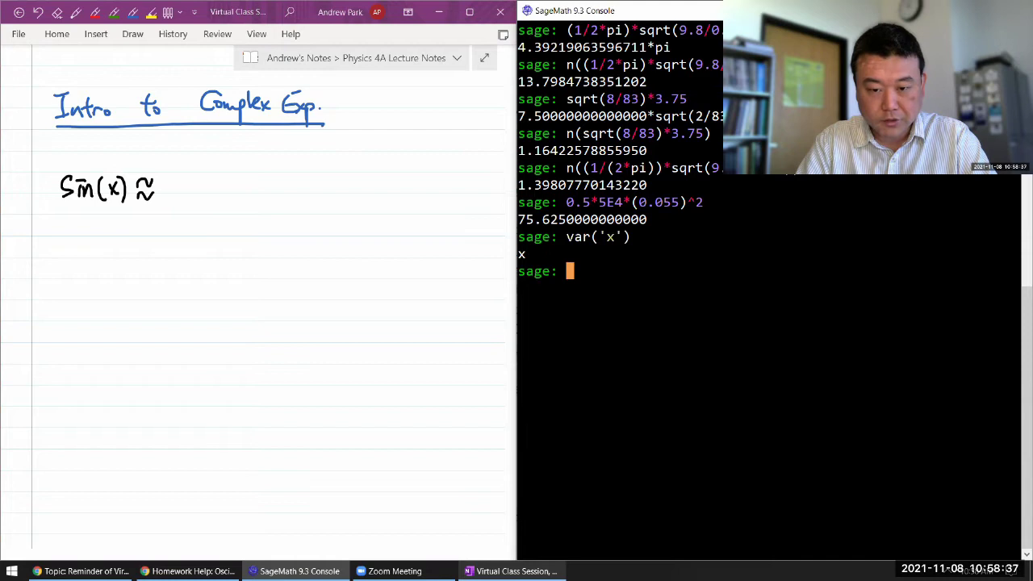
text(sin(x))
key(Return)
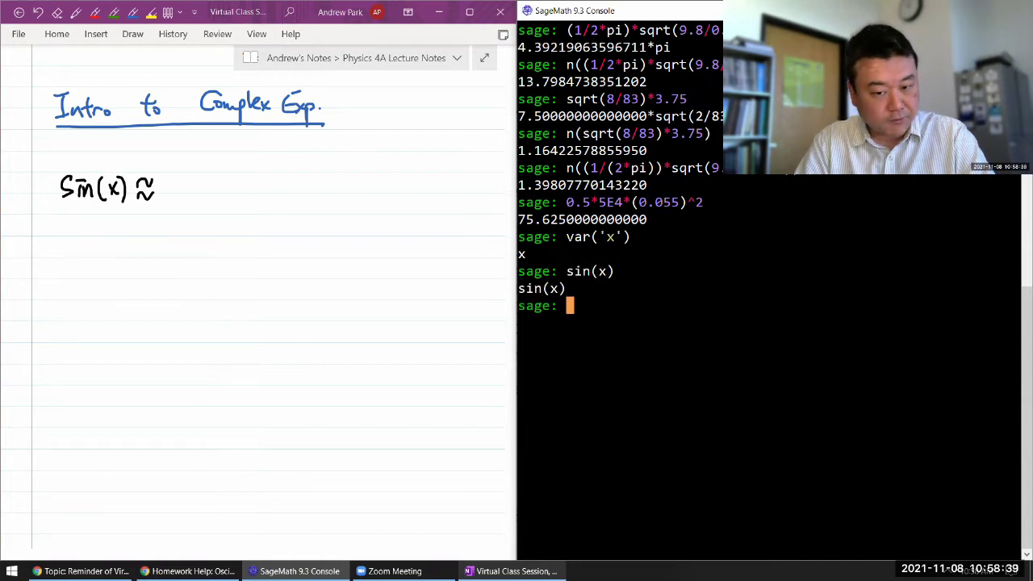
- Run sin(x).taylor(), which fails with an error
key(Up)
text(.)
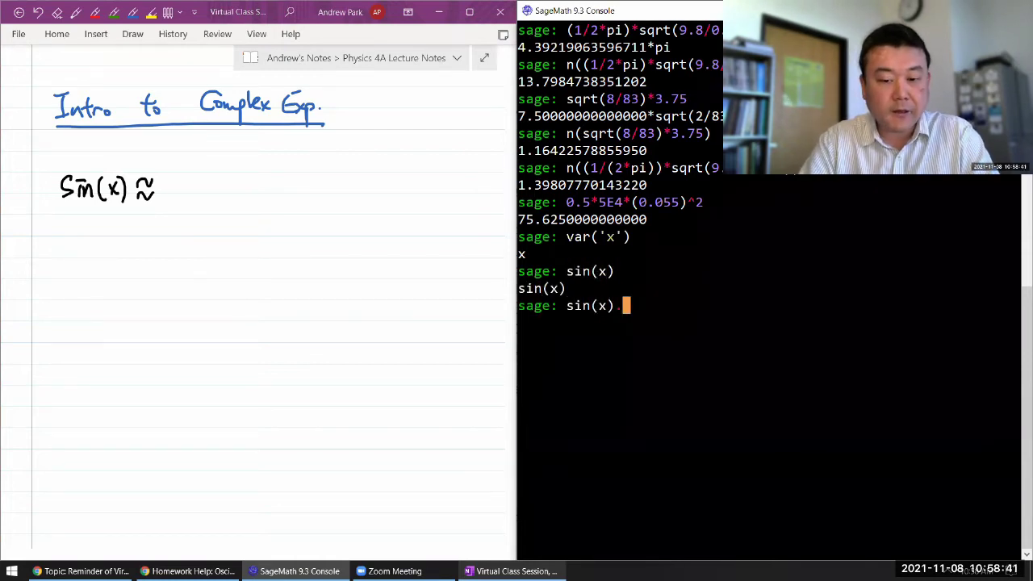
text(tayl)
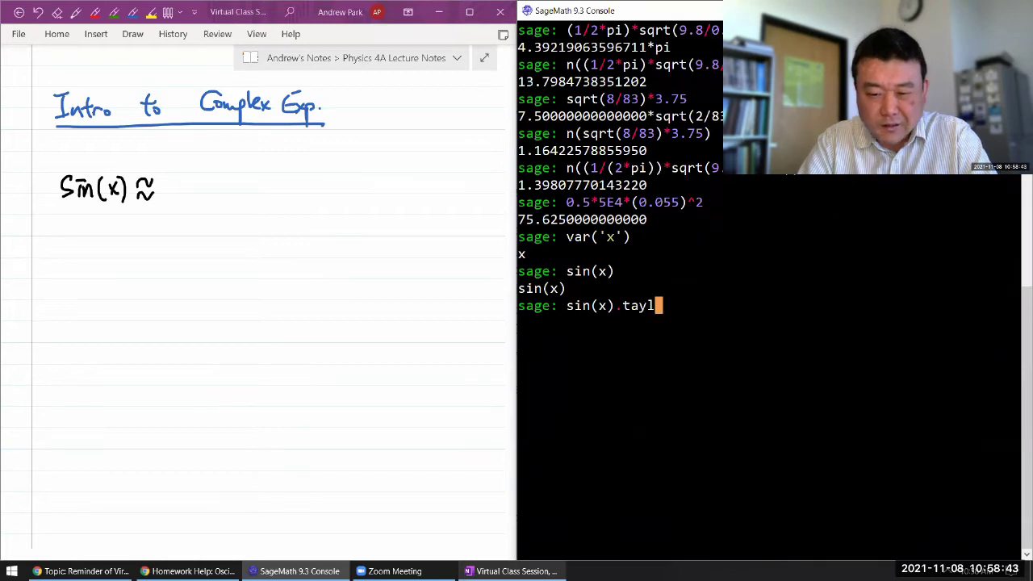
key(ctrl+u)
text(x.taylo)
key(BackSpace)
key(BackSpace)
key(BackSpace)
key(BackSpace)
key(BackSpace)
key(BackSpace)
key(BackSpace)
text(sin(x).)
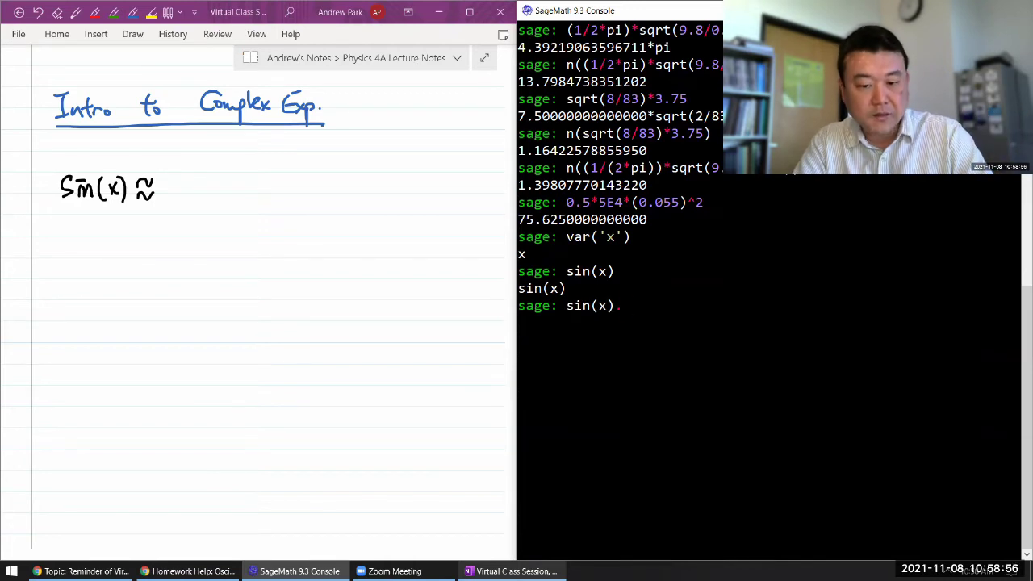
text(taylor())
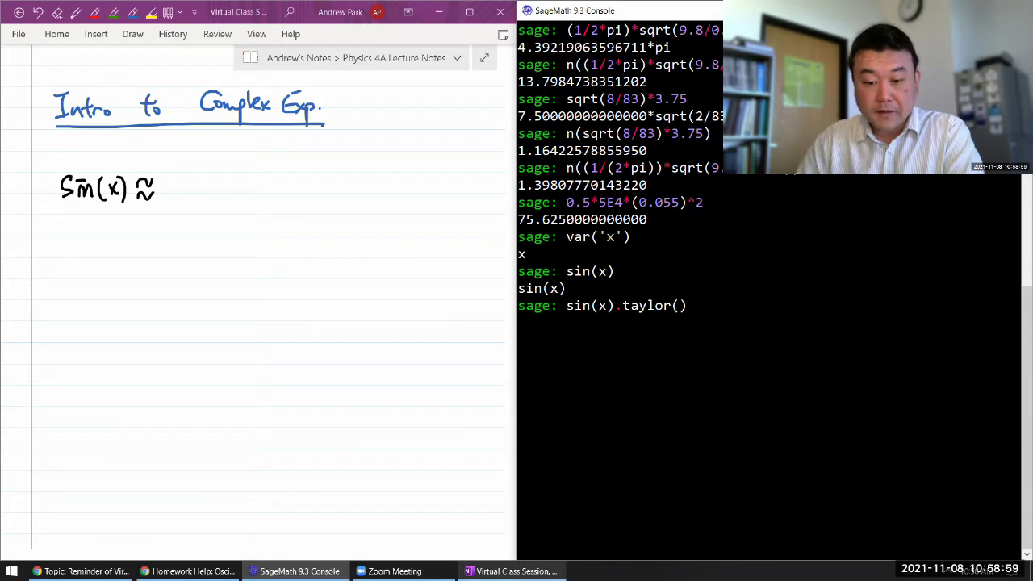
key(Return)
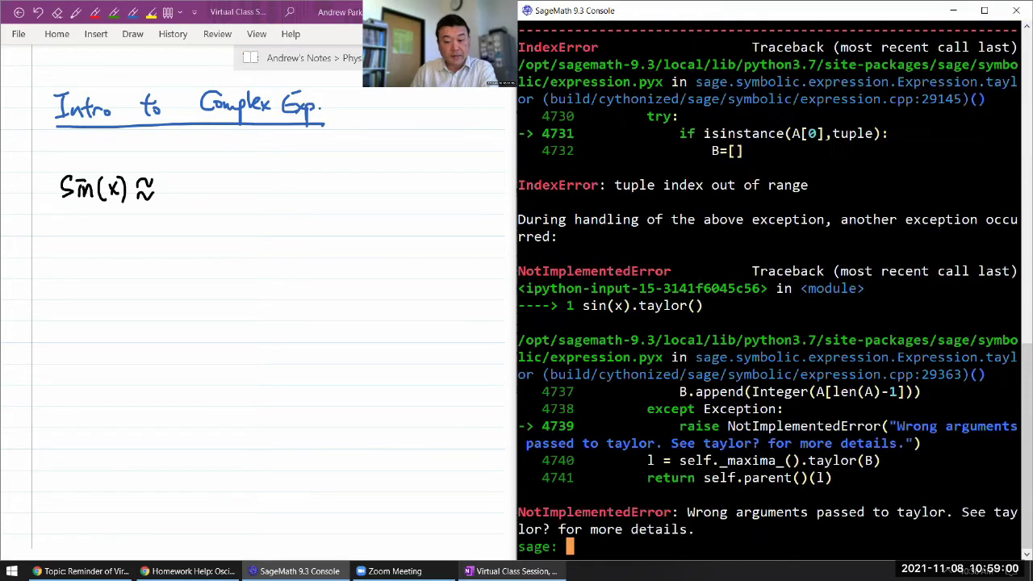
- Rerun the call with brackets as (sin(x)).taylor()
key(Up)
key(Home)
text(()
key(End)
key(Left)
key(Left)
key(Left)
key(Left)
key(Left)
key(Left)
key(Left)
key(Left)
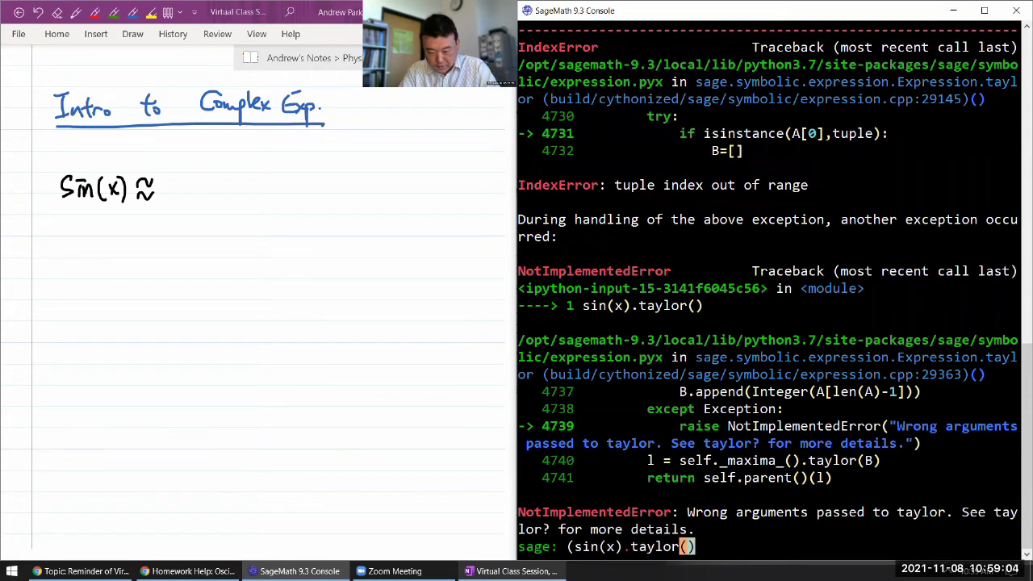
key(Left)
key(Left)
text())
key(Return)
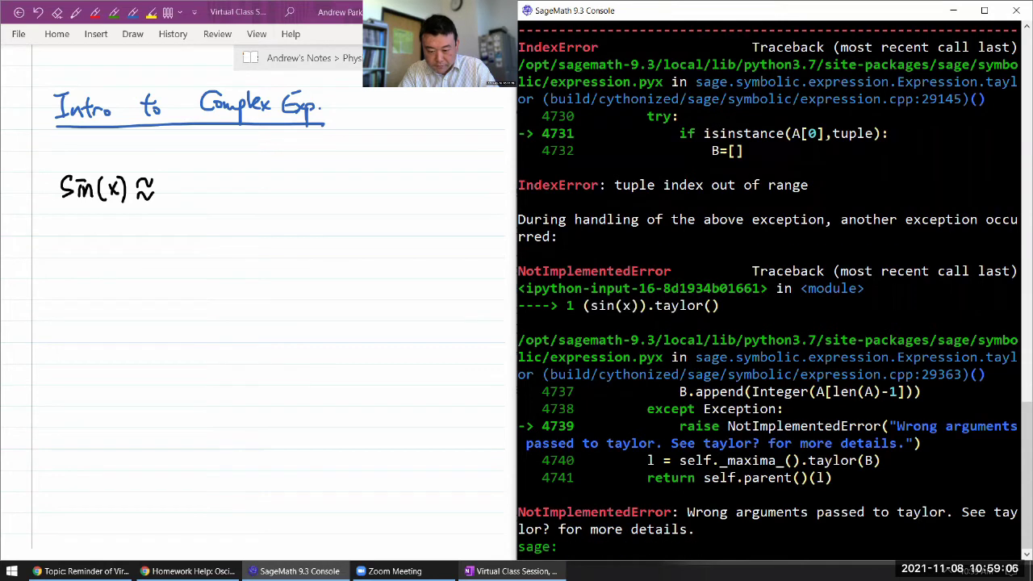
- Turn the recalled line into help((sin(x)).taylor)
key(Up)
key(Home)
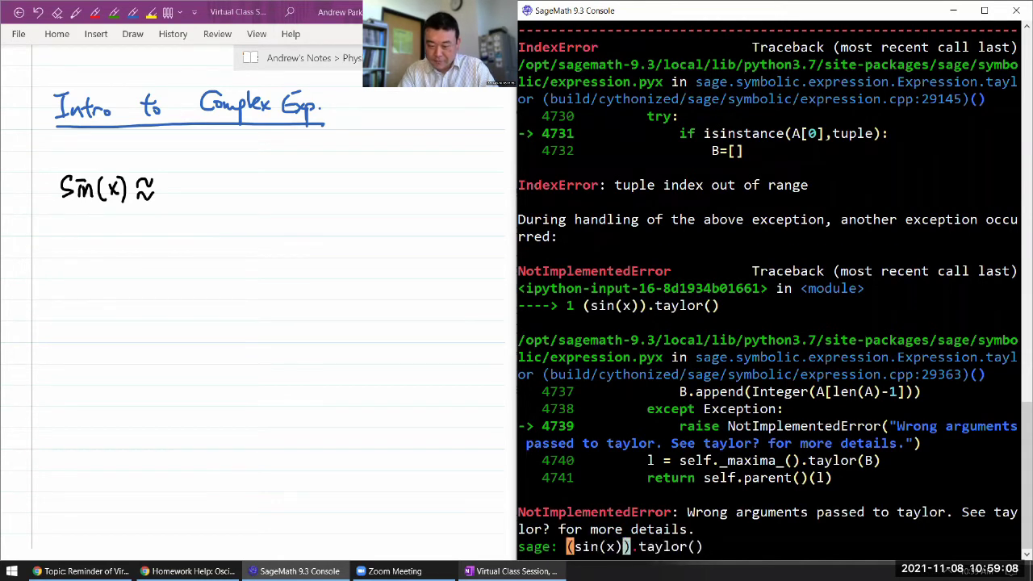
text(help()
key(End)
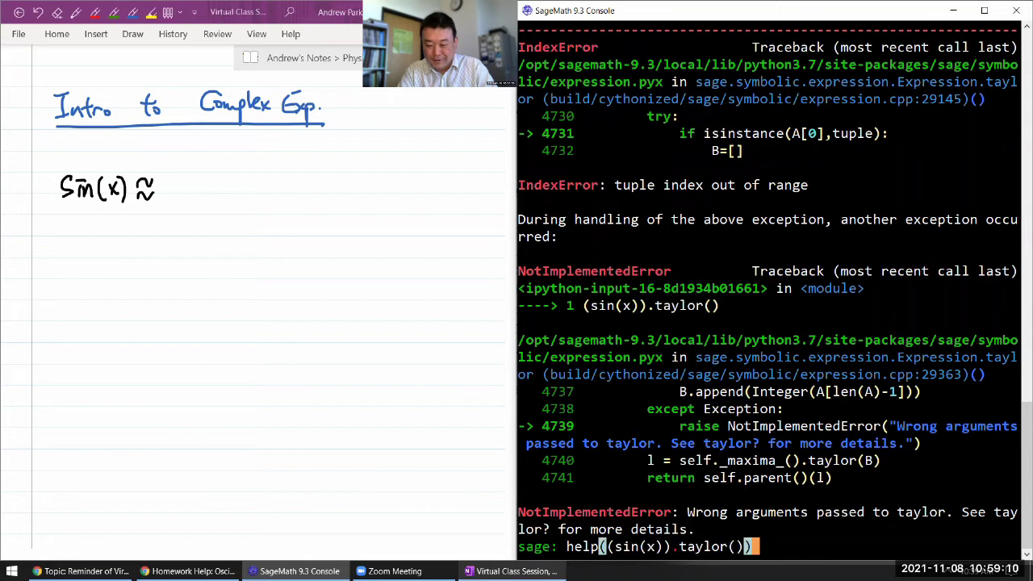
text())
key(Left)
key(BackSpace)
key(BackSpace)
- Read the taylor help down to its examples on variable, point and degree, then quit with q
key(Return)
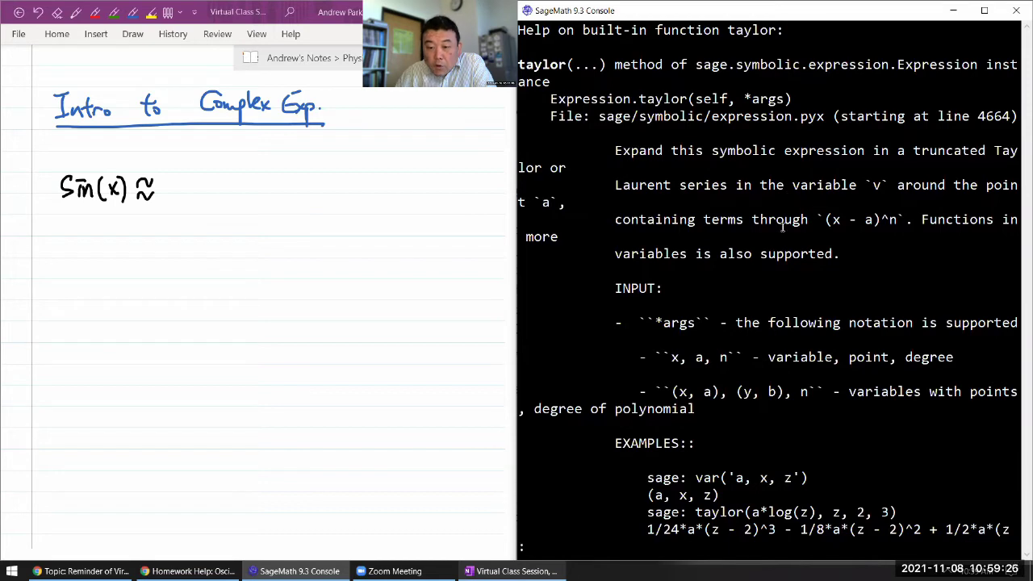
key(Down)
key(Down)
key(Down)
key(Down)
key(Down)
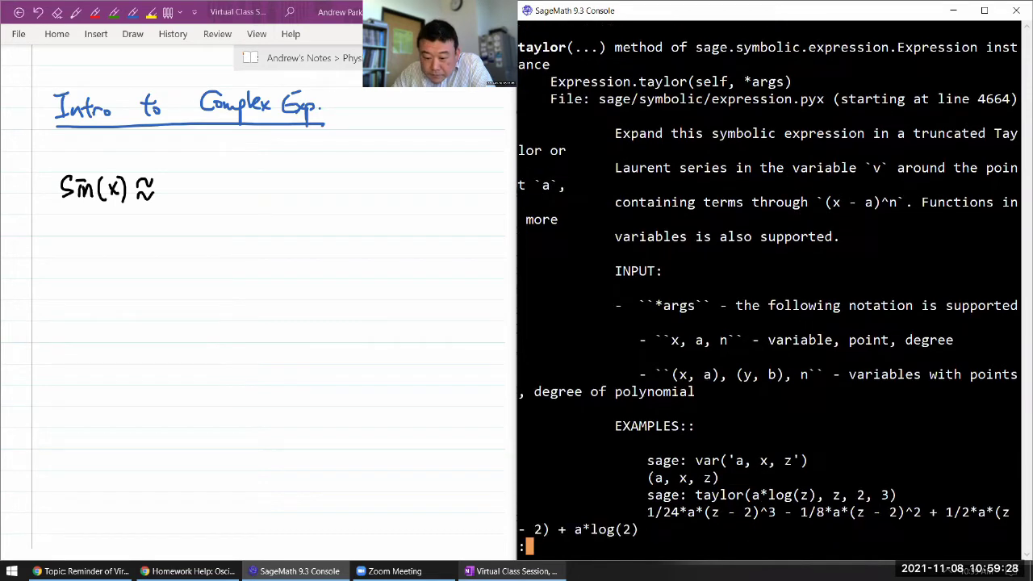
key(Down)
key(Down)
key(Down)
key(Down)
key(Down)
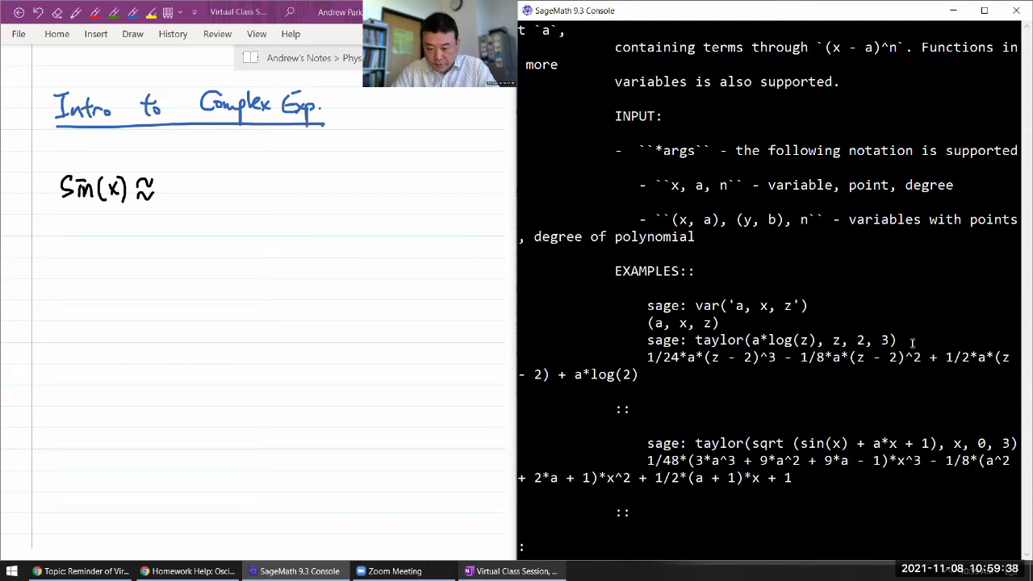
key(q)
key(Up)
- Clear the prompt and enter taylor(sin(x),x,0,7)
key(ctrl+u)
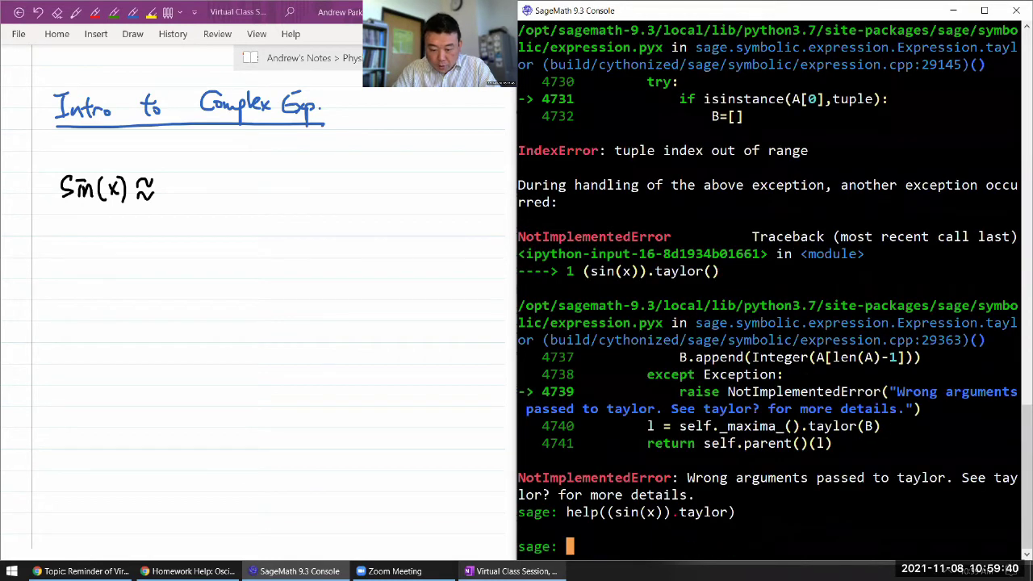
text(taylor()
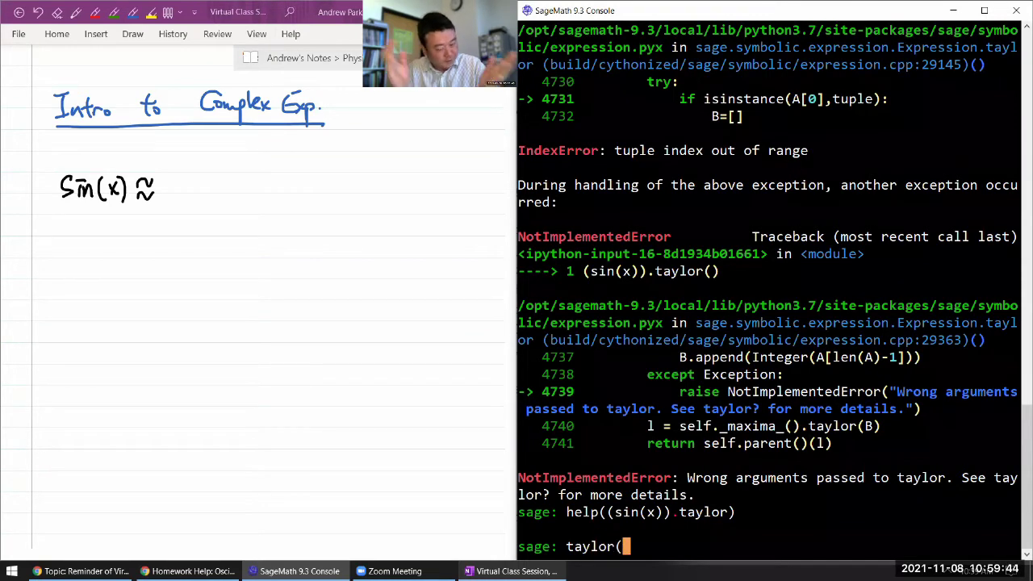
text(sin(x),)
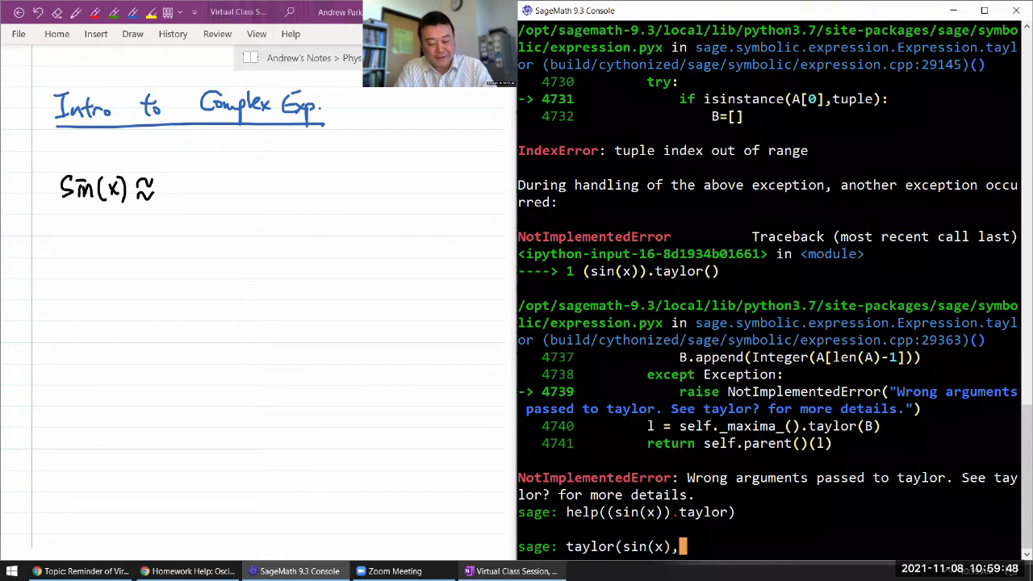
text(x,)
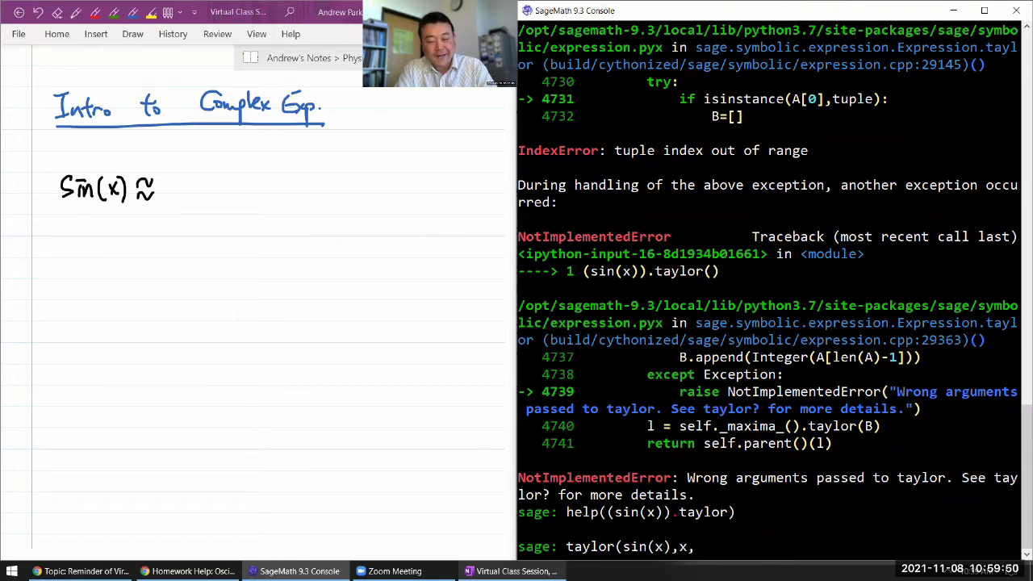
text(0,)
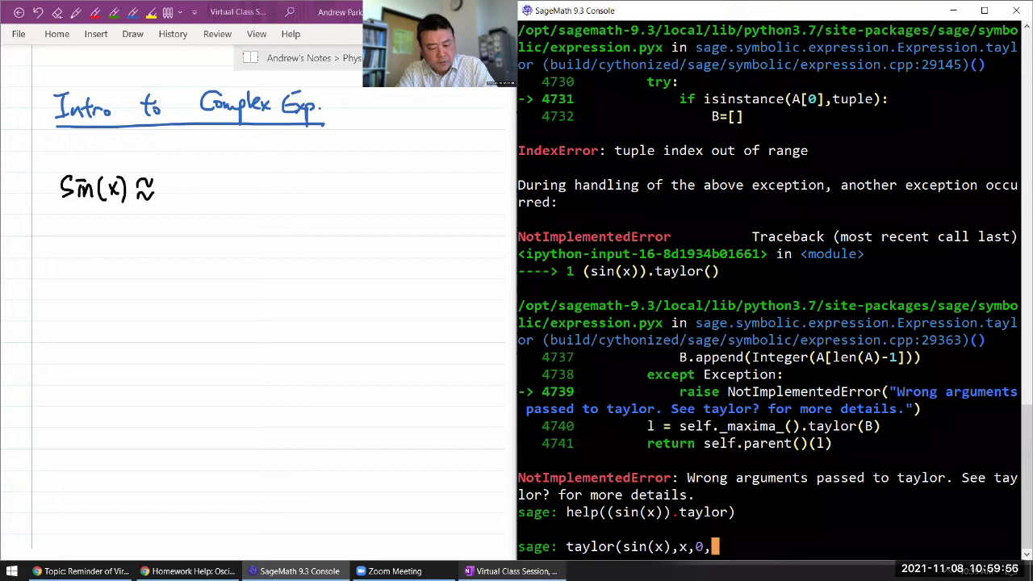
text(7))
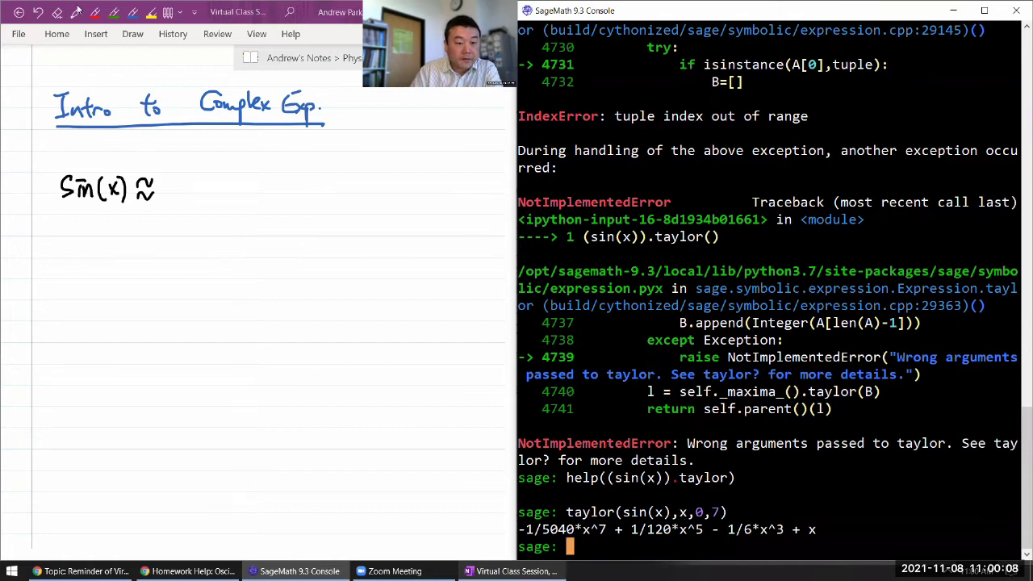
- Extend the sin line with x − 1/3! x³ + in black ink
click(76, 12)
drag(170, 179, 186, 196)
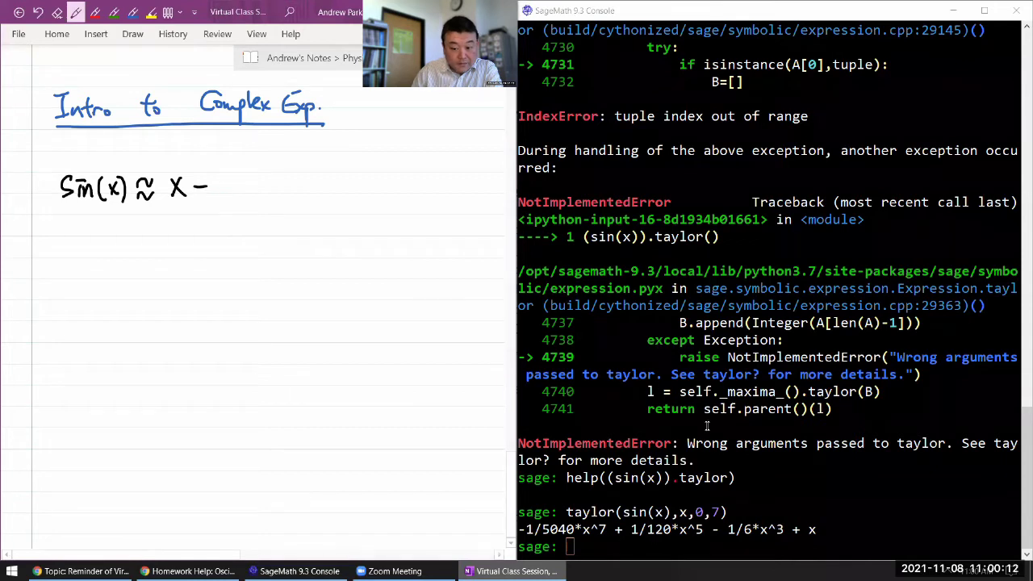
drag(230, 169, 230, 189)
mouse_move(220, 192)
mouse_down()
mouse_move(240, 190)
mouse_move(226, 209)
mouse_up()
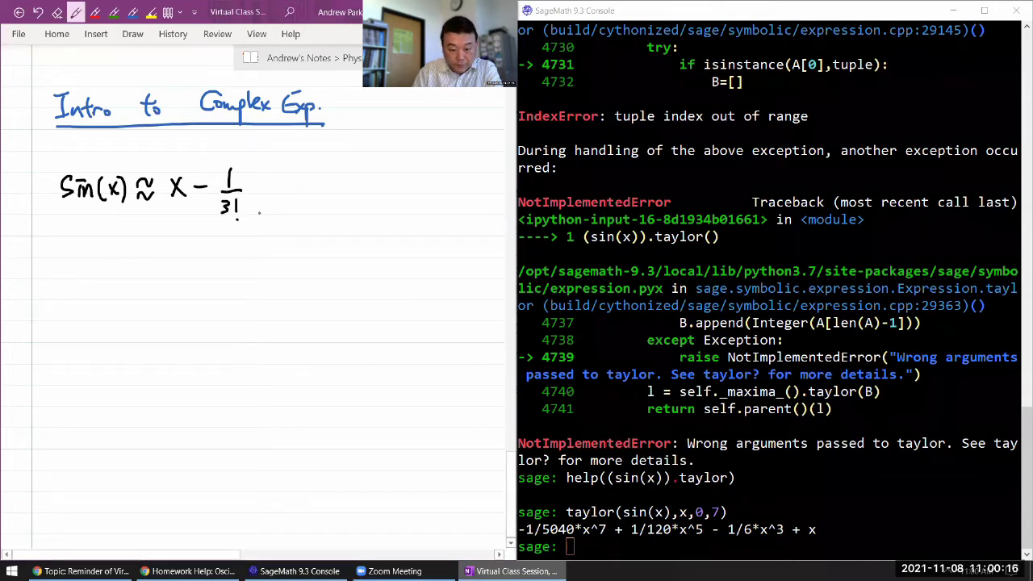
mouse_move(250, 179)
mouse_down()
mouse_move(259, 196)
mouse_move(249, 194)
mouse_move(264, 174)
mouse_move(289, 183)
mouse_up()
drag(283, 177, 283, 193)
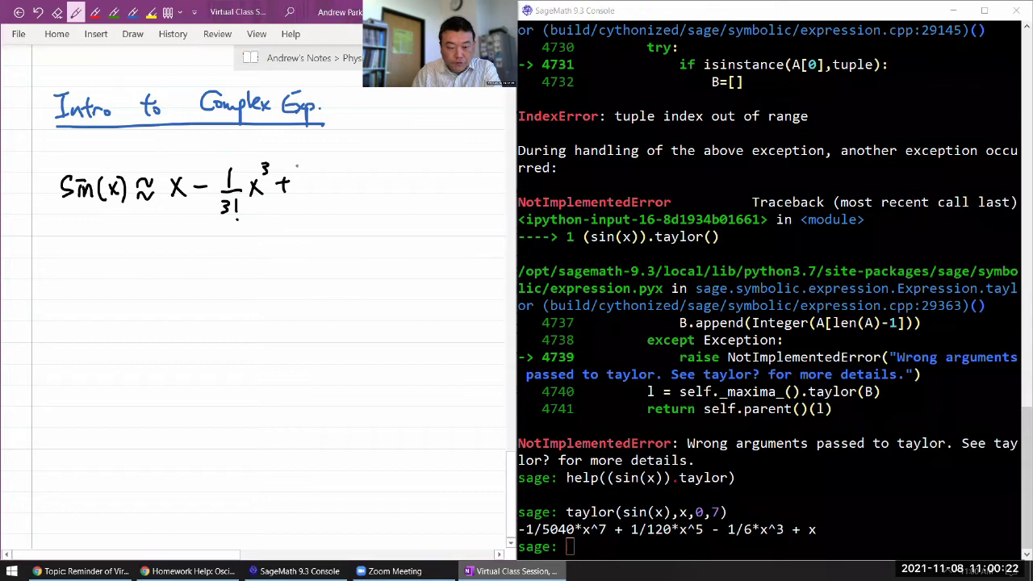
- Add the terms 1/5! x⁵ − 1/7! x⁷ to the sin series
drag(312, 164, 306, 206)
drag(306, 192, 339, 178)
drag(346, 165, 360, 185)
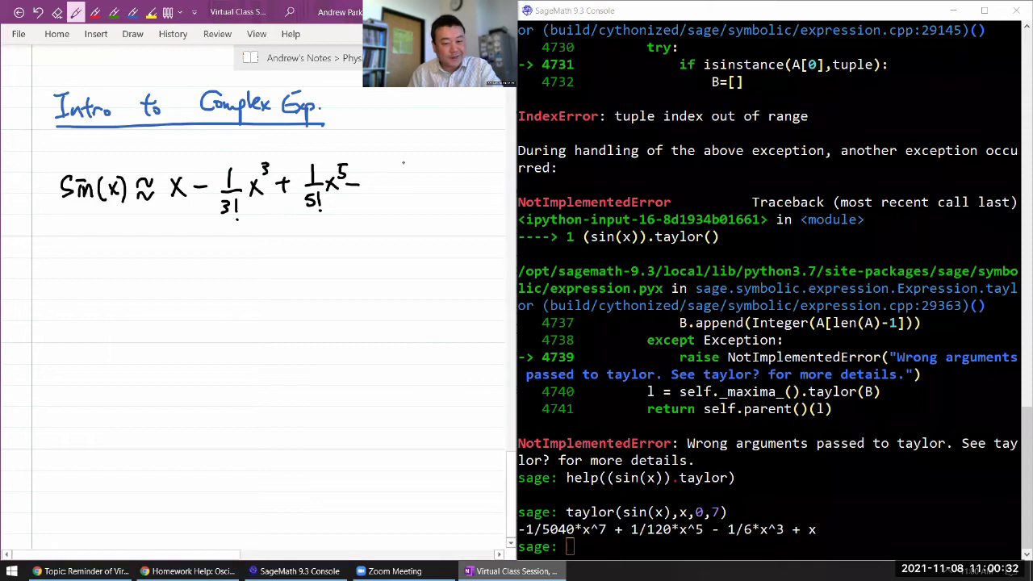
drag(378, 165, 380, 202)
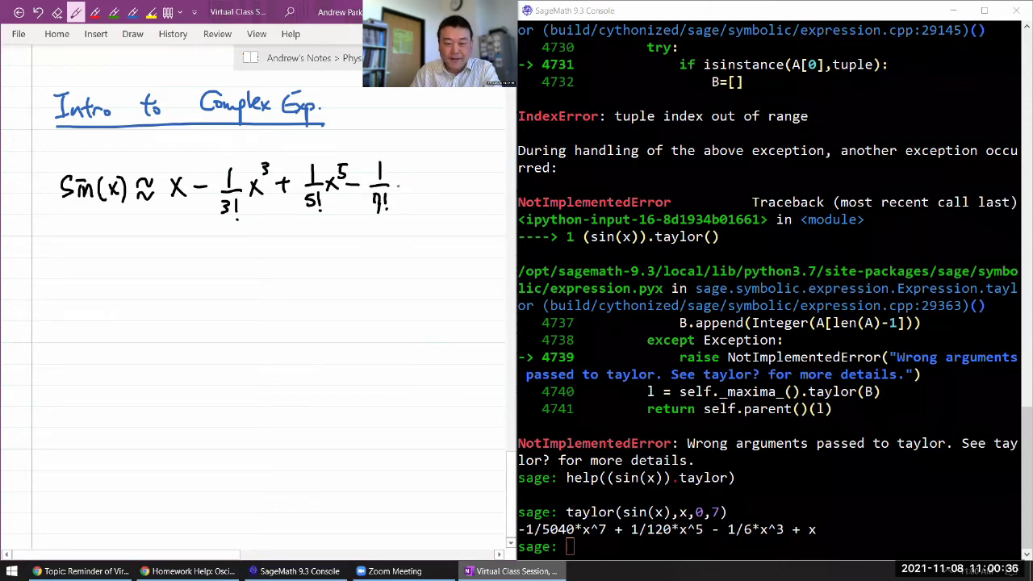
drag(389, 180, 401, 192)
drag(402, 179, 390, 191)
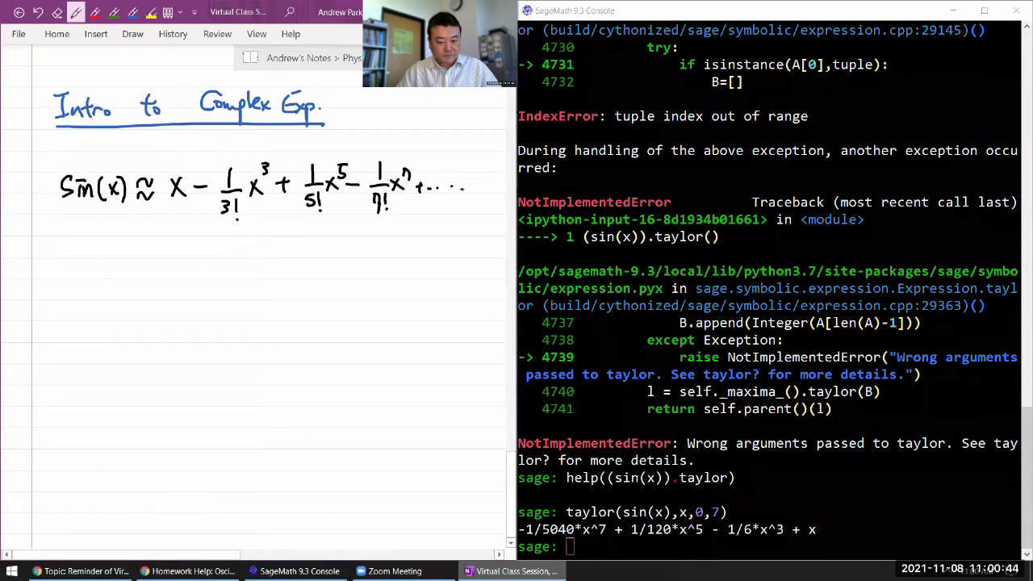
click(600, 325)
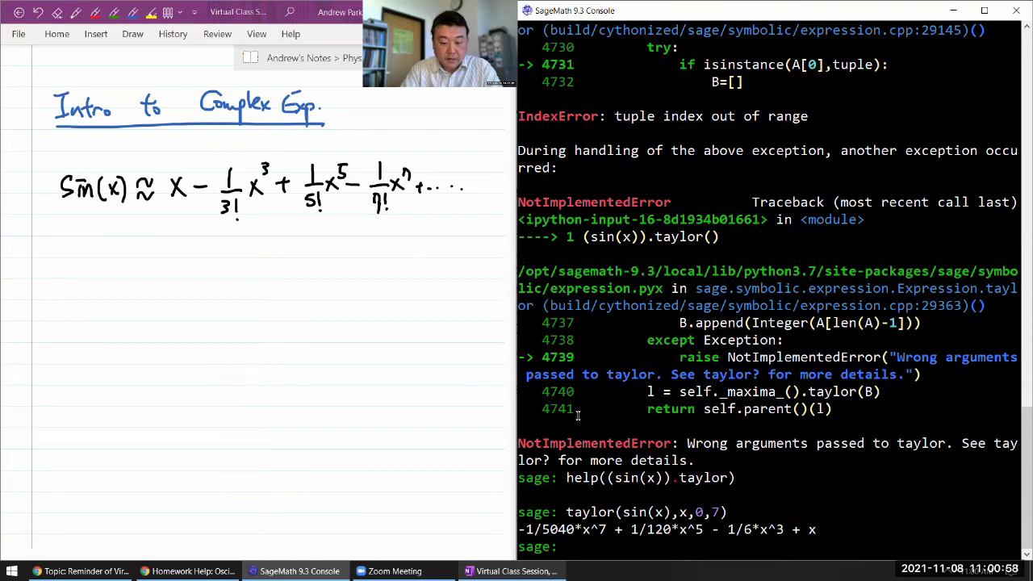
- Run taylor(cos(x),x,0,7), correcting the order from 6 to 7
text(taylor(cos(x),)
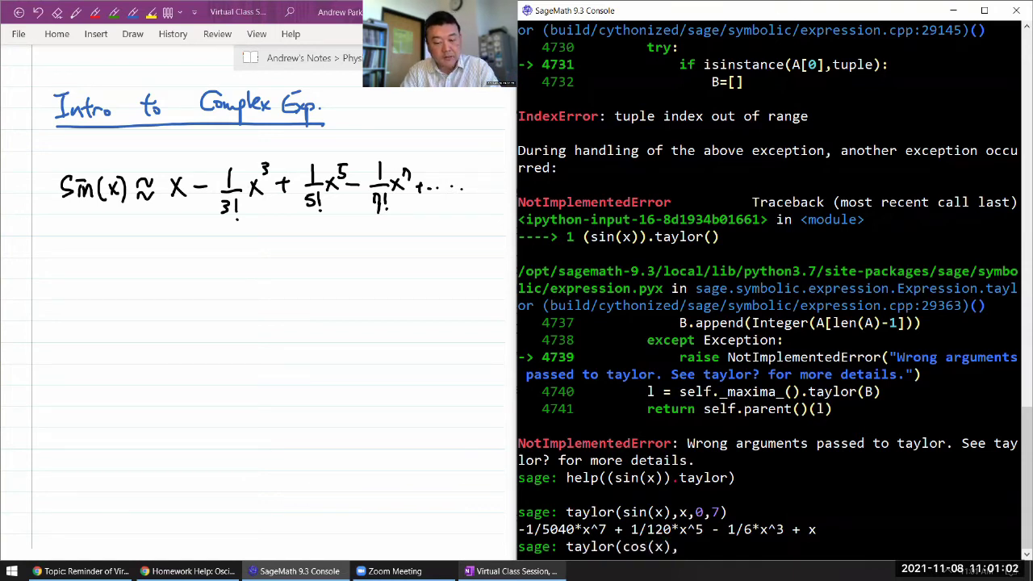
text(x,0,)
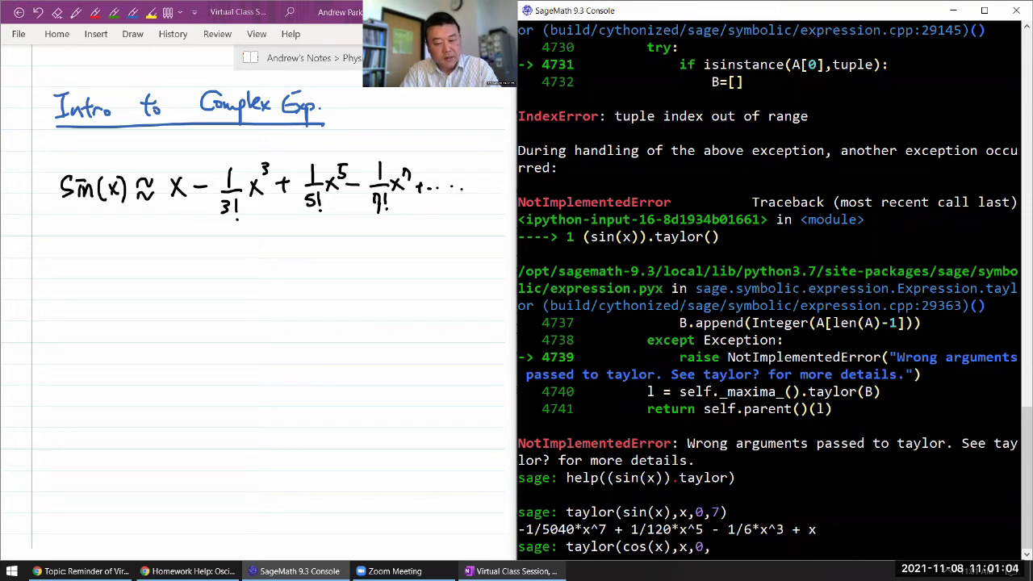
text(6)
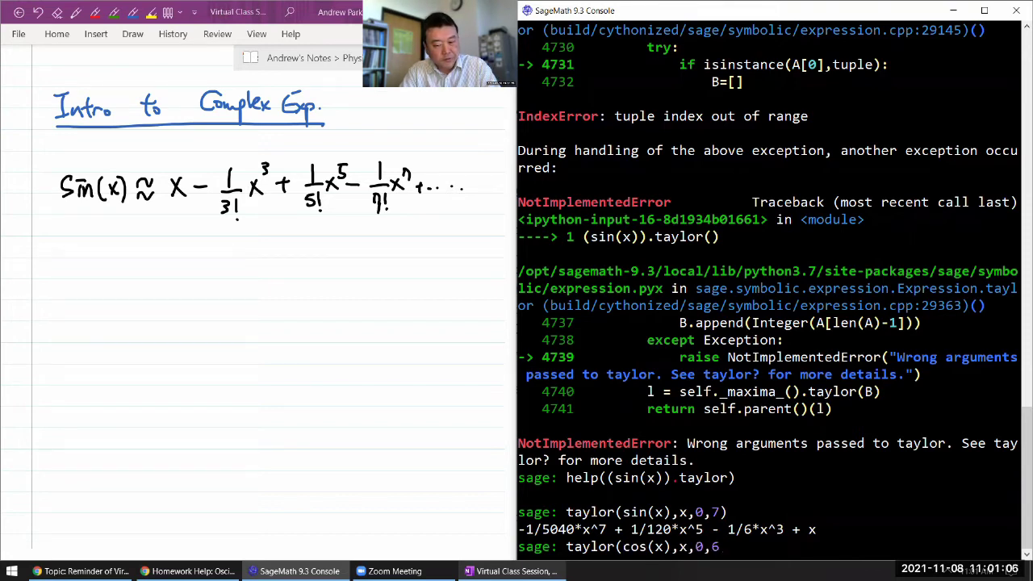
key(BackSpace)
text(7))
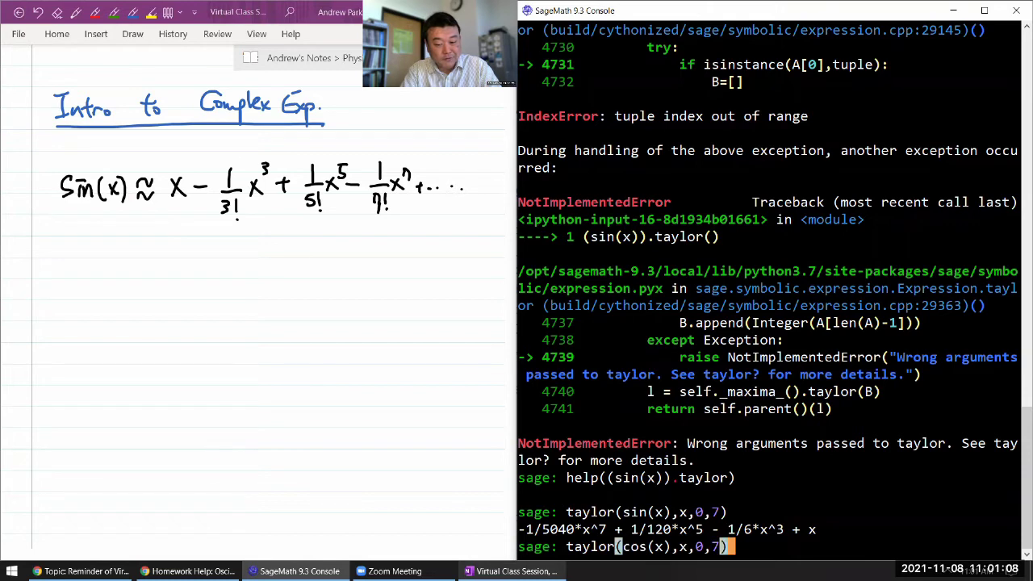
key(Return)
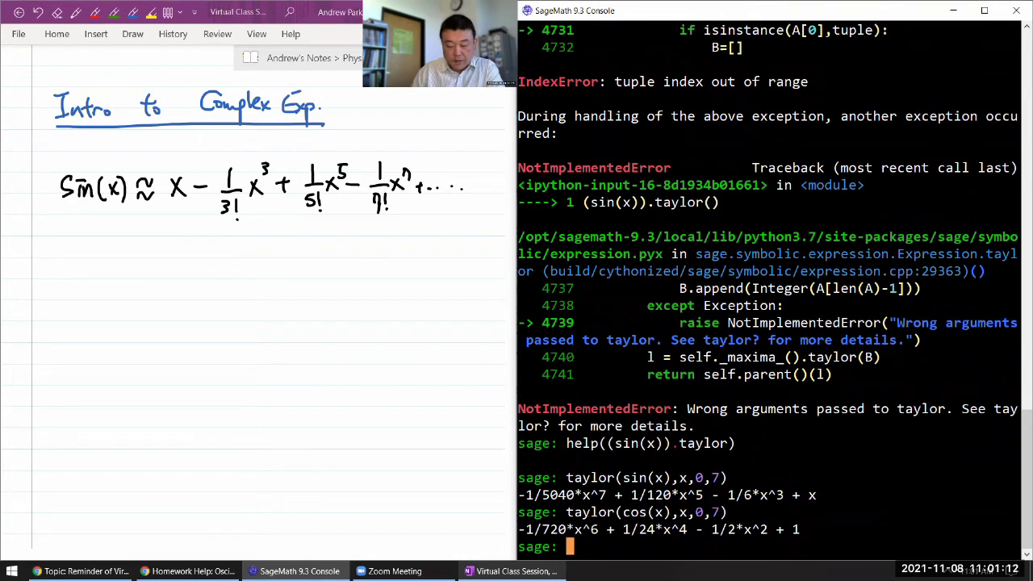
- Write 'cos(x) ≈ 1' below the sin line, erasing a mistaken x − term
click(76, 13)
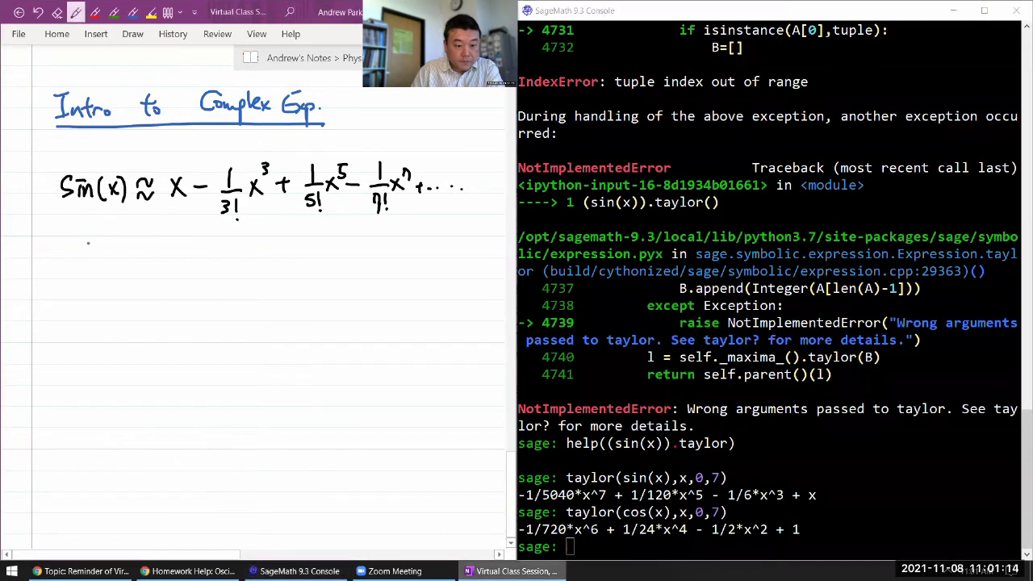
drag(68, 253, 64, 273)
drag(74, 262, 95, 273)
mouse_move(102, 256)
mouse_down()
mouse_move(111, 269)
mouse_move(103, 270)
mouse_up()
mouse_move(117, 252)
mouse_down()
mouse_move(118, 271)
mouse_move(156, 253)
mouse_up()
drag(140, 272, 173, 266)
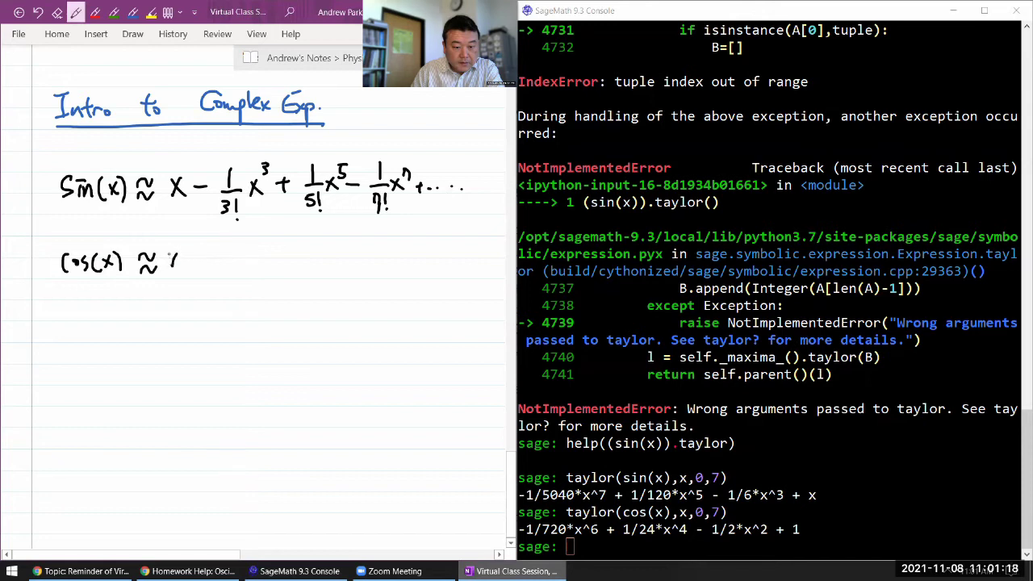
click(57, 11)
mouse_move(202, 260)
mouse_down()
mouse_move(184, 270)
mouse_move(171, 260)
mouse_up()
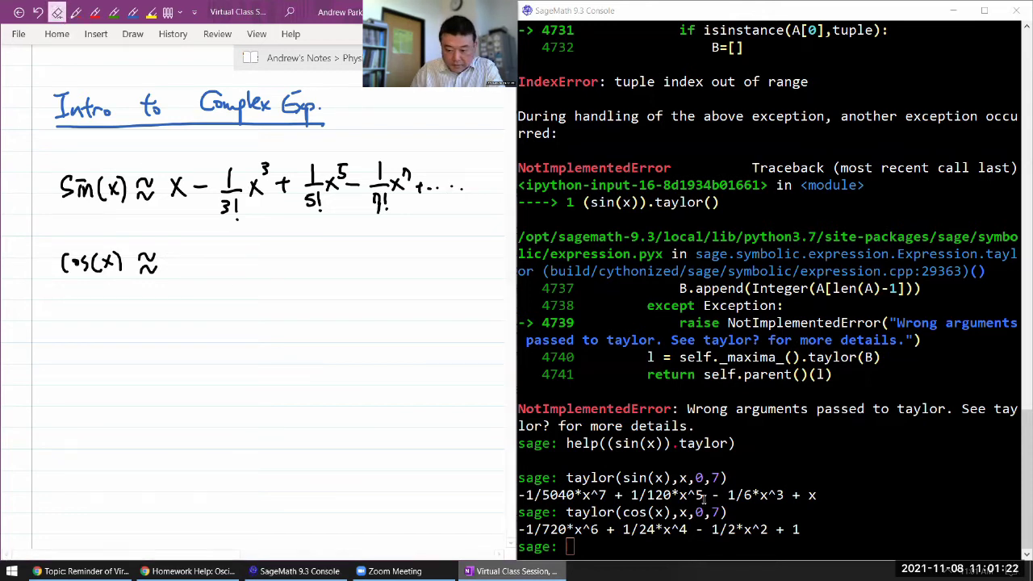
click(77, 11)
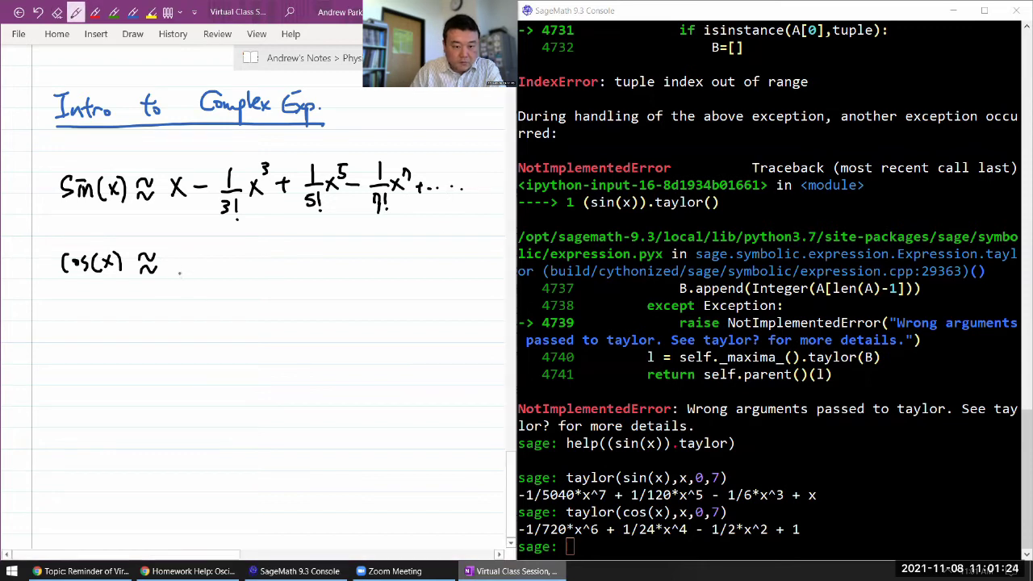
drag(173, 255, 174, 273)
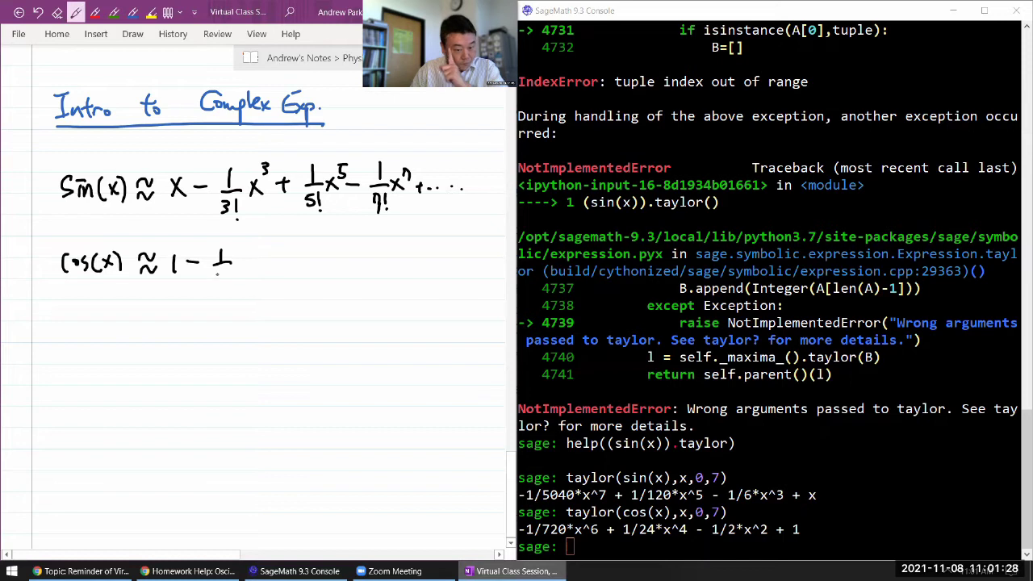
- Continue the cos line with − x²/2! + x⁴/4! − x⁶/6! + …
mouse_move(218, 274)
mouse_down()
mouse_move(228, 287)
mouse_move(262, 248)
mouse_move(267, 268)
mouse_move(288, 258)
mouse_up()
mouse_move(281, 261)
mouse_down()
mouse_move(297, 264)
mouse_move(285, 288)
mouse_up()
mouse_move(296, 269)
mouse_down()
mouse_move(296, 281)
mouse_move(328, 252)
mouse_up()
mouse_move(324, 245)
mouse_down()
mouse_move(324, 259)
mouse_move(352, 262)
mouse_up()
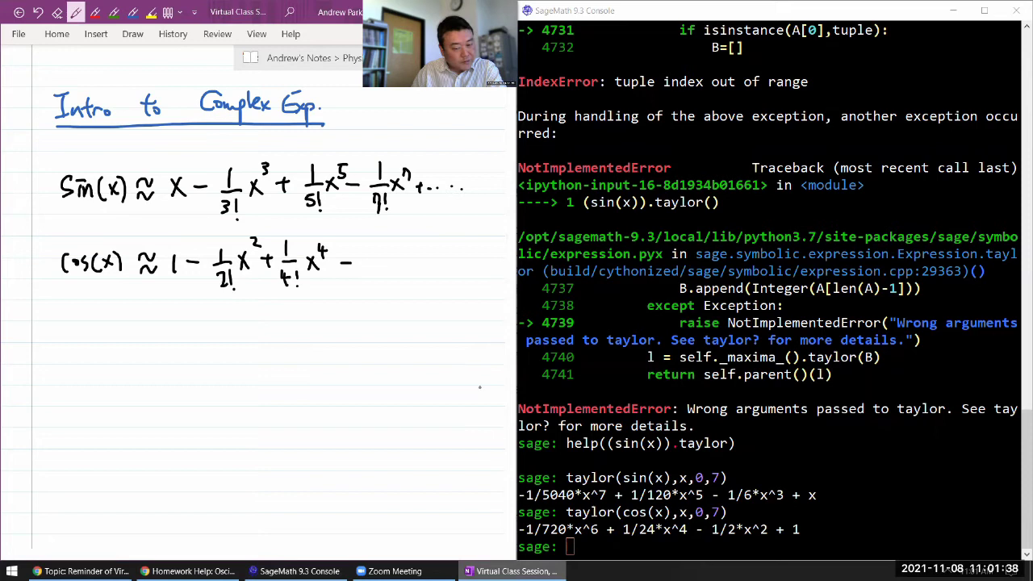
drag(369, 239, 370, 256)
mouse_move(364, 258)
mouse_down()
mouse_move(379, 258)
mouse_move(366, 277)
mouse_move(396, 267)
mouse_up()
click(376, 284)
mouse_move(395, 250)
mouse_down()
mouse_move(384, 267)
mouse_move(396, 247)
mouse_move(434, 263)
mouse_up()
drag(439, 264, 447, 264)
drag(454, 264, 465, 264)
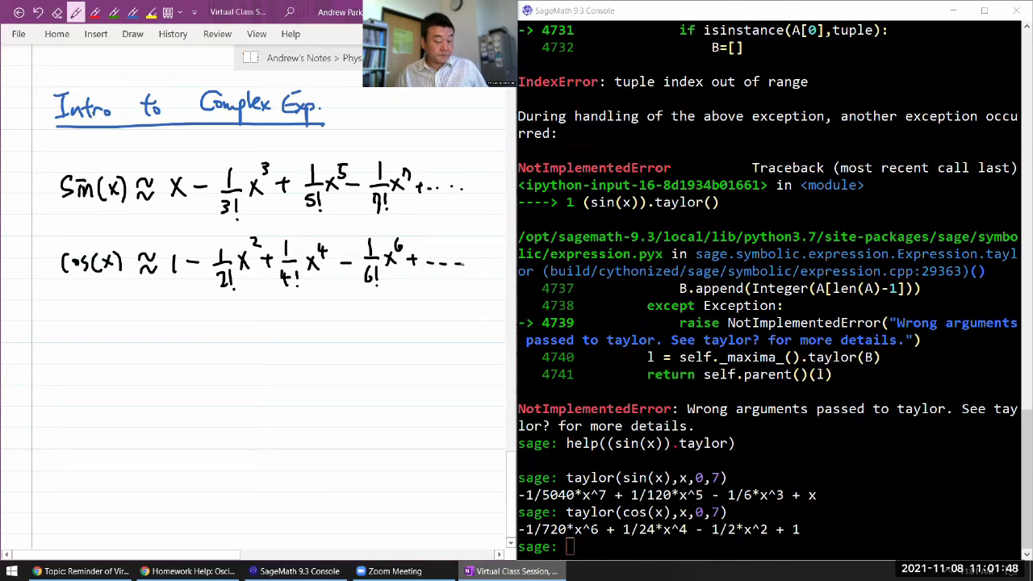
- Box sin(x) ≈ x and cos(x) ≈ 1 in red and loop −x²/2! with a dashed red outline
click(95, 11)
mouse_move(98, 152)
mouse_down()
mouse_move(53, 158)
mouse_move(53, 216)
mouse_move(197, 216)
mouse_move(194, 164)
mouse_move(102, 156)
mouse_up()
mouse_move(53, 238)
mouse_down()
mouse_move(50, 297)
mouse_move(176, 298)
mouse_move(179, 240)
mouse_move(61, 238)
mouse_up()
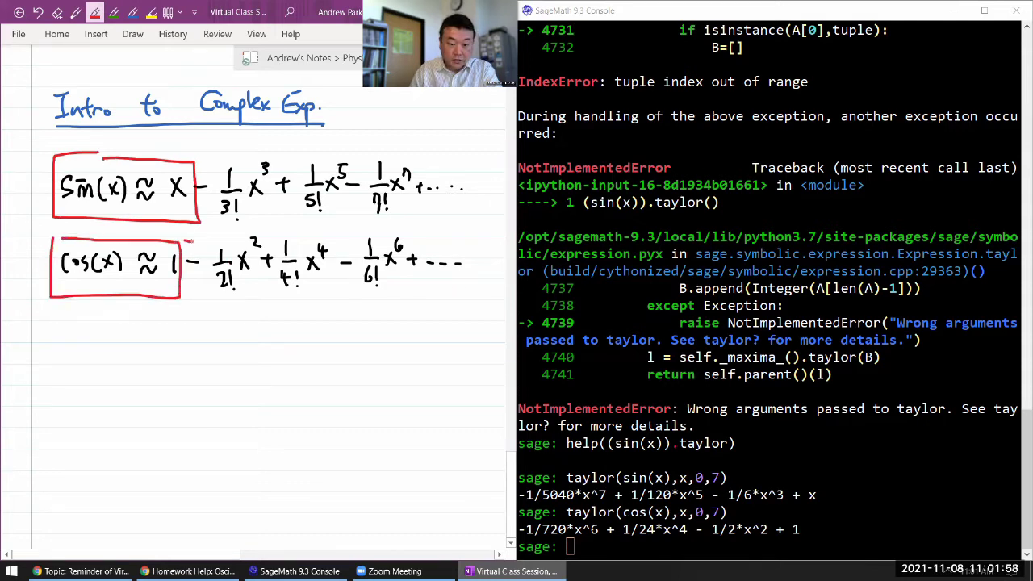
mouse_move(236, 230)
mouse_down()
mouse_move(268, 248)
mouse_move(258, 294)
mouse_move(184, 297)
mouse_up()
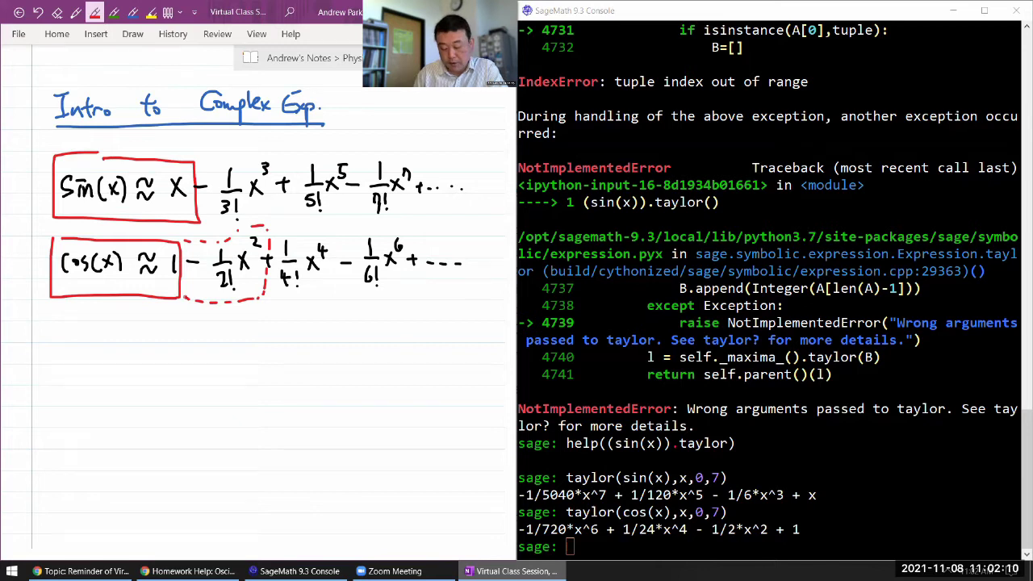
click(76, 15)
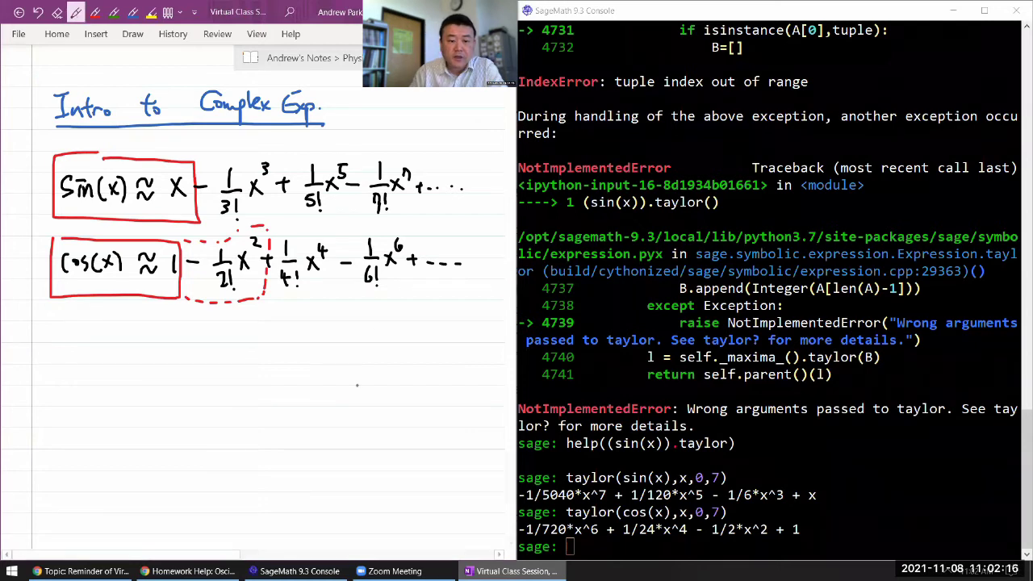
- Handwrite the label 'Euler's formula:' below the series
mouse_move(86, 334)
mouse_down()
mouse_move(69, 336)
mouse_move(86, 362)
mouse_move(102, 360)
mouse_up()
mouse_move(102, 359)
mouse_down()
mouse_move(108, 331)
mouse_move(111, 360)
mouse_up()
mouse_move(112, 355)
mouse_down()
mouse_move(136, 344)
mouse_move(144, 363)
mouse_up()
mouse_move(184, 326)
mouse_down()
mouse_move(171, 367)
mouse_move(180, 350)
mouse_up()
drag(187, 348, 204, 348)
drag(202, 356, 243, 360)
mouse_move(247, 352)
mouse_down()
mouse_move(250, 361)
mouse_move(296, 355)
mouse_up()
click(257, 343)
click(256, 356)
- Write exp(ix) = cos(x) + i sin(x) after the label and underline the formula
mouse_move(296, 342)
mouse_down()
mouse_move(284, 355)
mouse_move(298, 367)
mouse_up()
mouse_move(299, 342)
mouse_down()
mouse_move(318, 365)
mouse_move(329, 352)
mouse_move(387, 352)
mouse_move(389, 337)
mouse_move(420, 352)
mouse_move(437, 342)
mouse_up()
click(323, 327)
drag(439, 342, 484, 349)
mouse_move(485, 336)
mouse_down()
mouse_move(476, 350)
mouse_move(488, 350)
mouse_up()
drag(272, 363, 491, 363)
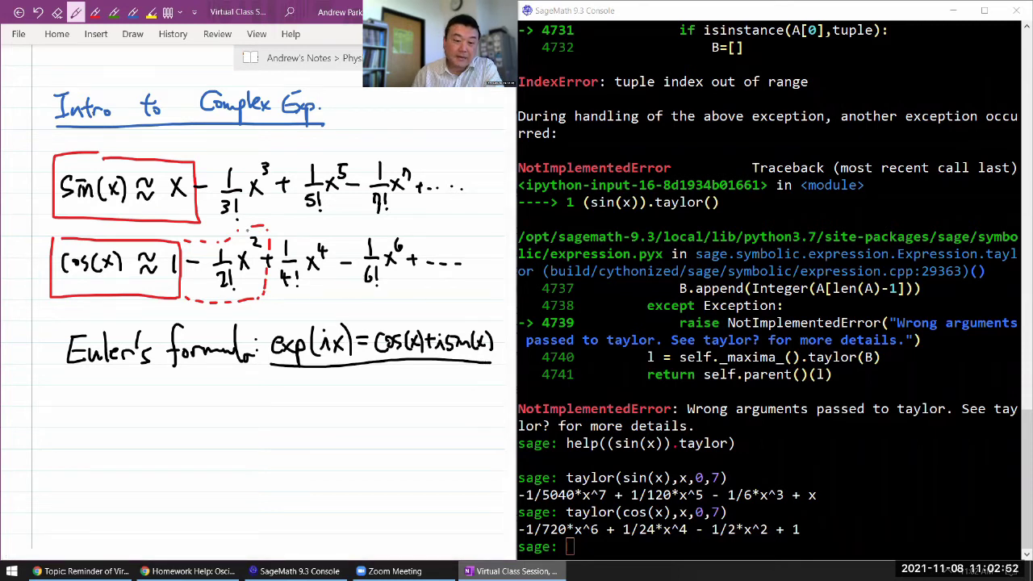
- Highlight the (ix) exponent in yellow
click(151, 11)
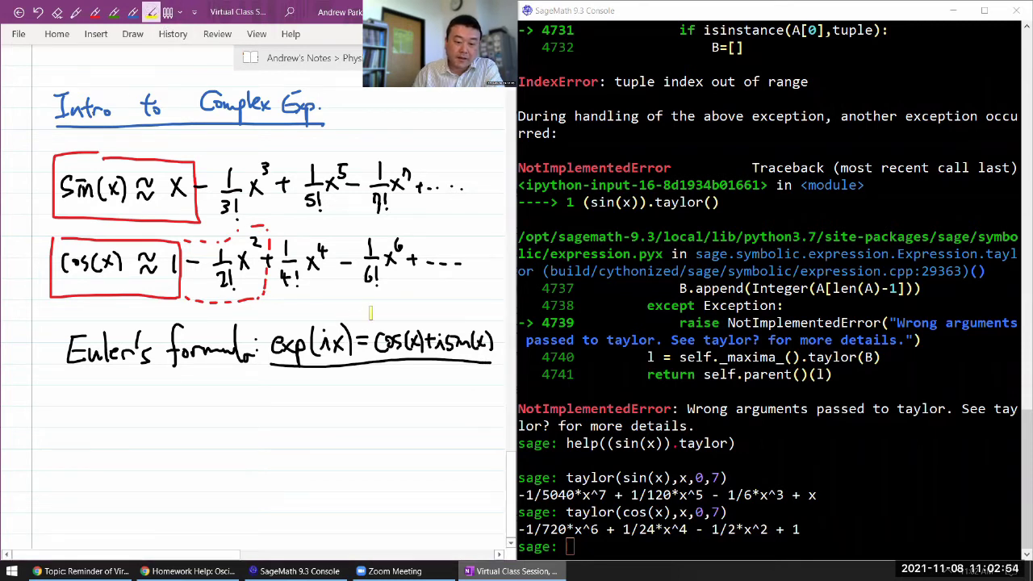
mouse_move(314, 308)
mouse_down()
mouse_move(316, 374)
mouse_move(352, 375)
mouse_move(354, 317)
mouse_move(315, 317)
mouse_up()
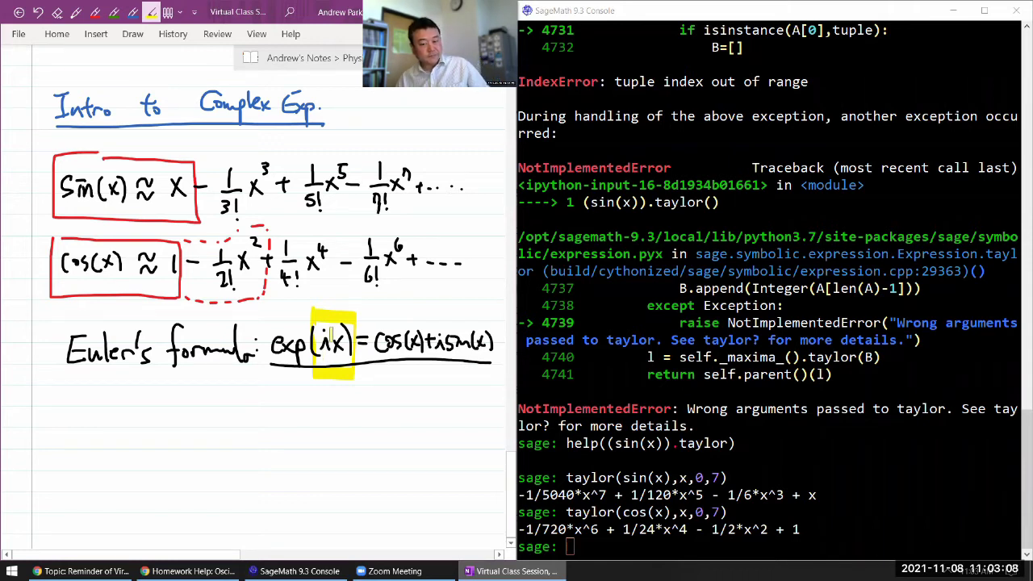
click(716, 365)
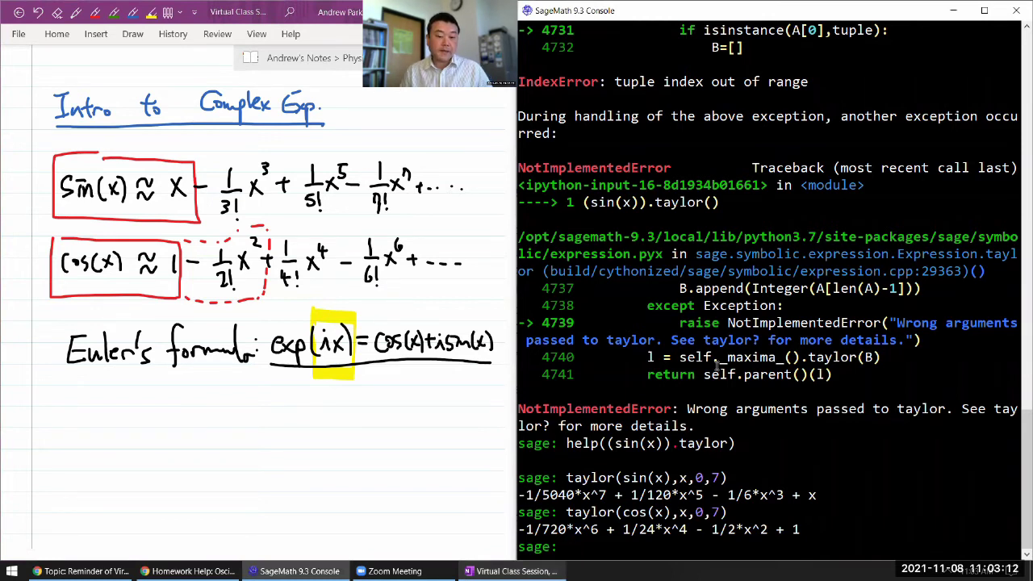
- Clear the console with Ctrl+L and rerun taylor(sin(x),x,0,7) and taylor(cos(x),x,0,7)
key(ctrl+l)
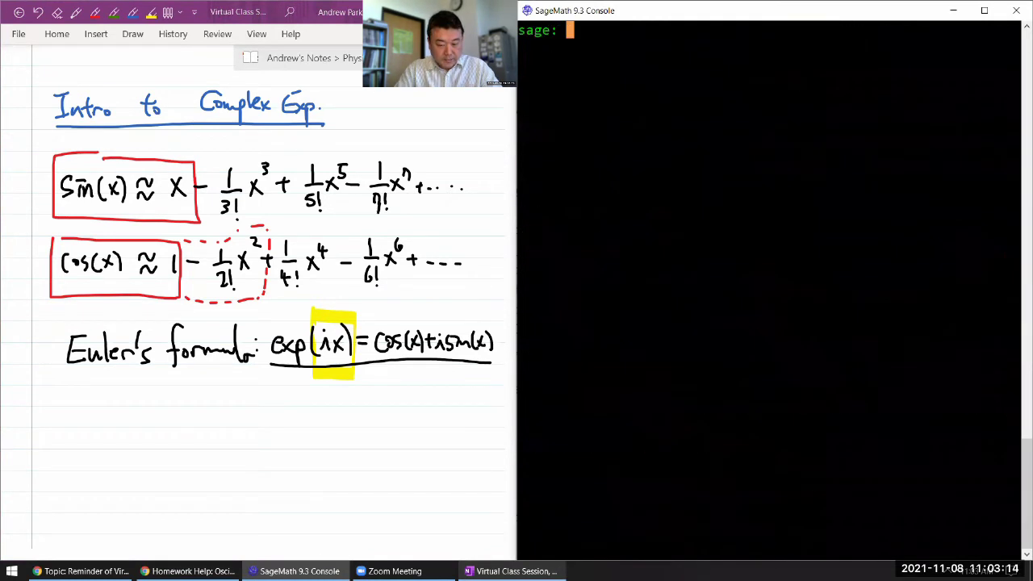
key(Up)
key(Up)
key(Return)
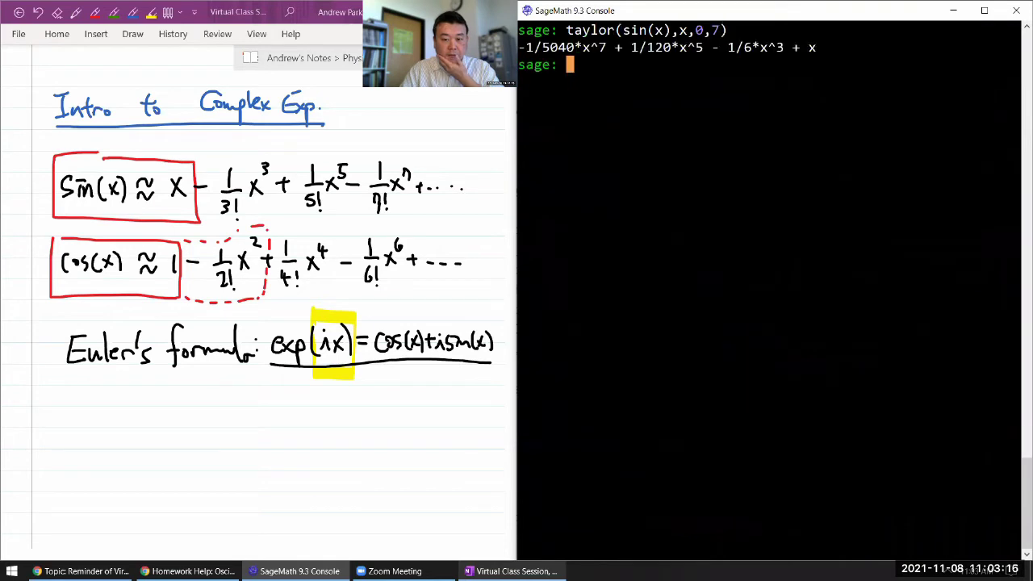
key(Up)
key(Up)
key(Return)
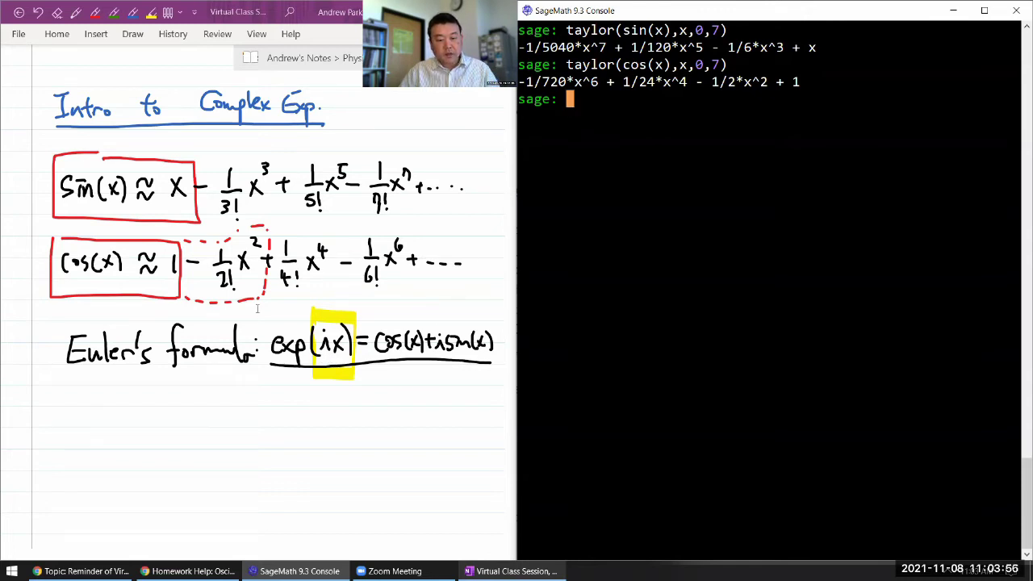
- Run taylor(exp(x),x,0,7) in the Sage console, printing the series through 1/5040*x^7
mouse_move(257, 309)
mouse_down()
mouse_move(502, 393)
mouse_move(483, 392)
mouse_up()
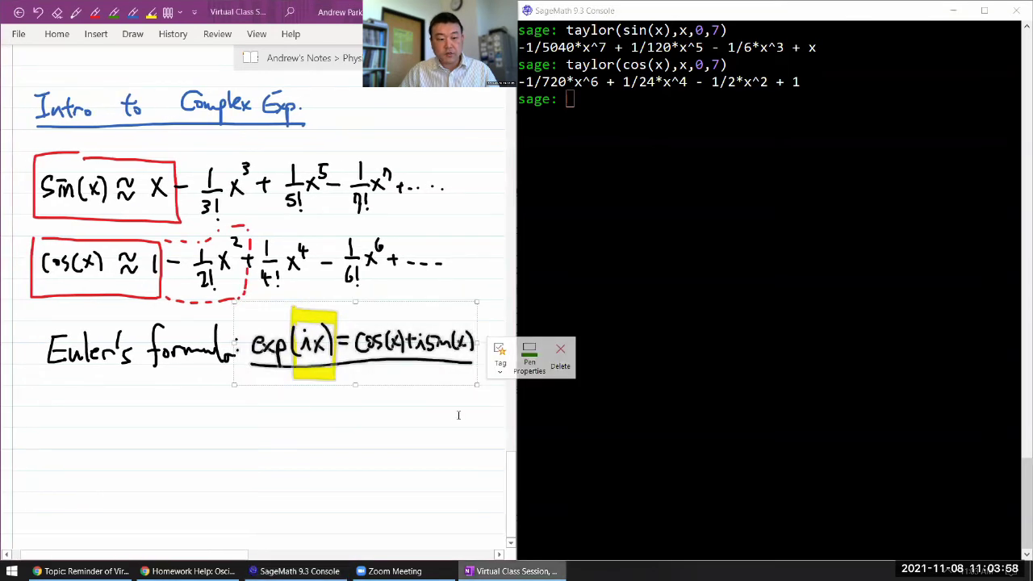
click(411, 447)
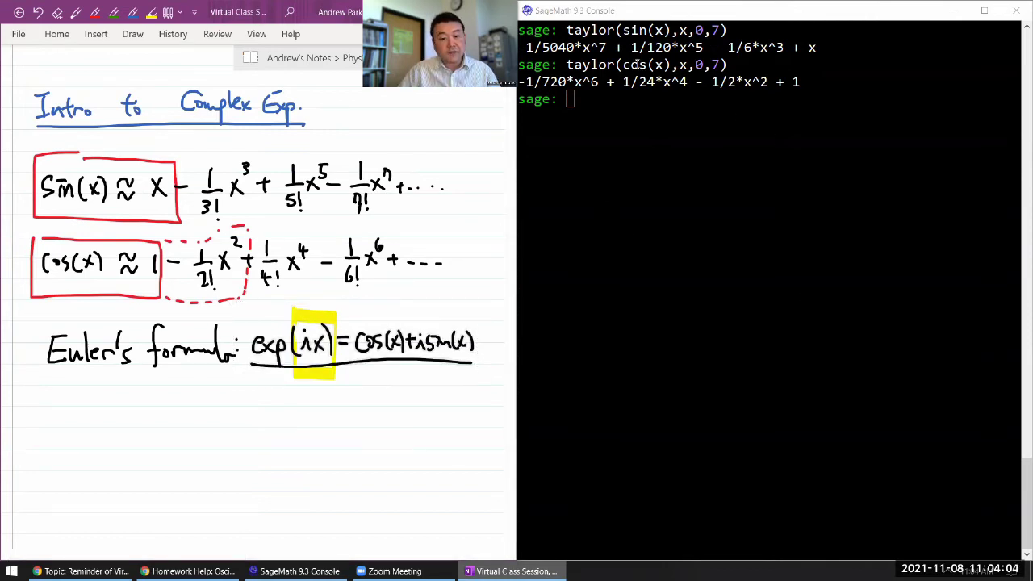
click(654, 110)
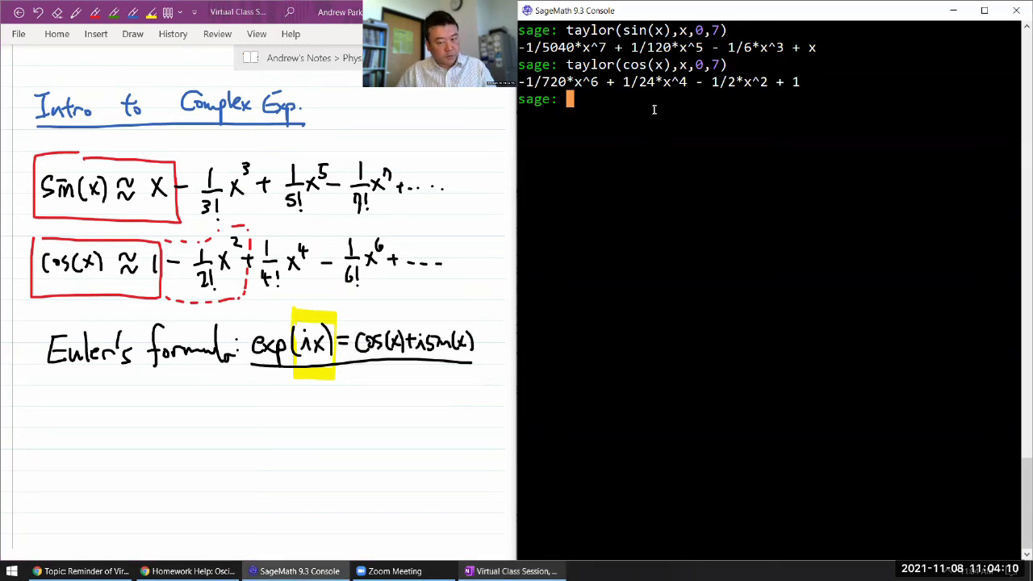
text(taylor(exp()
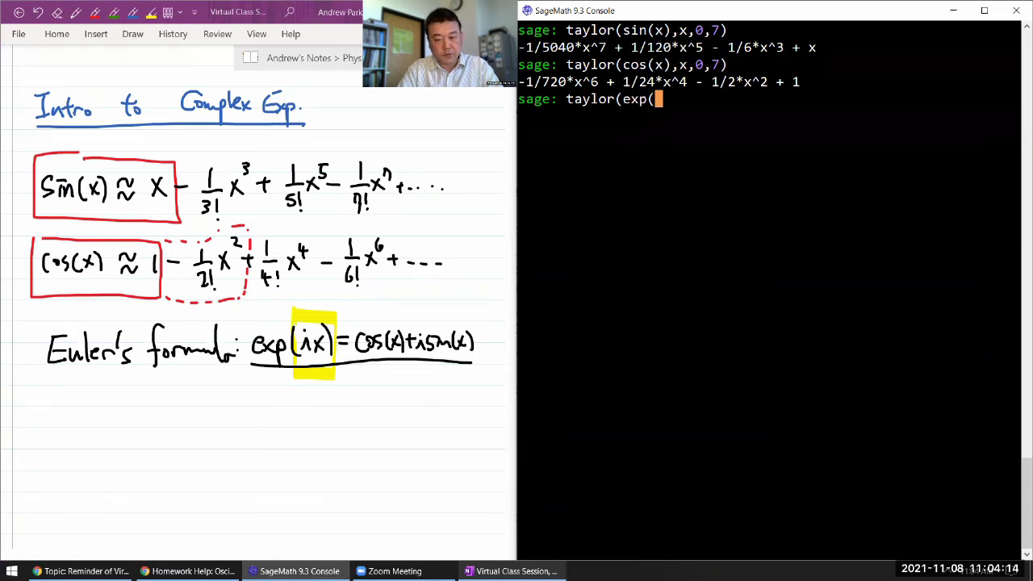
text(x),x)
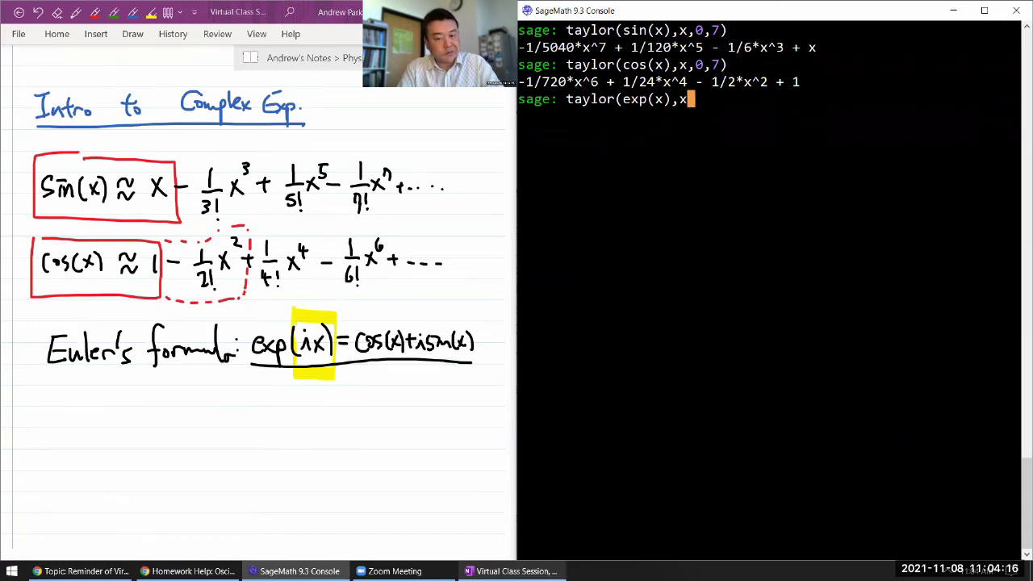
text(,0)
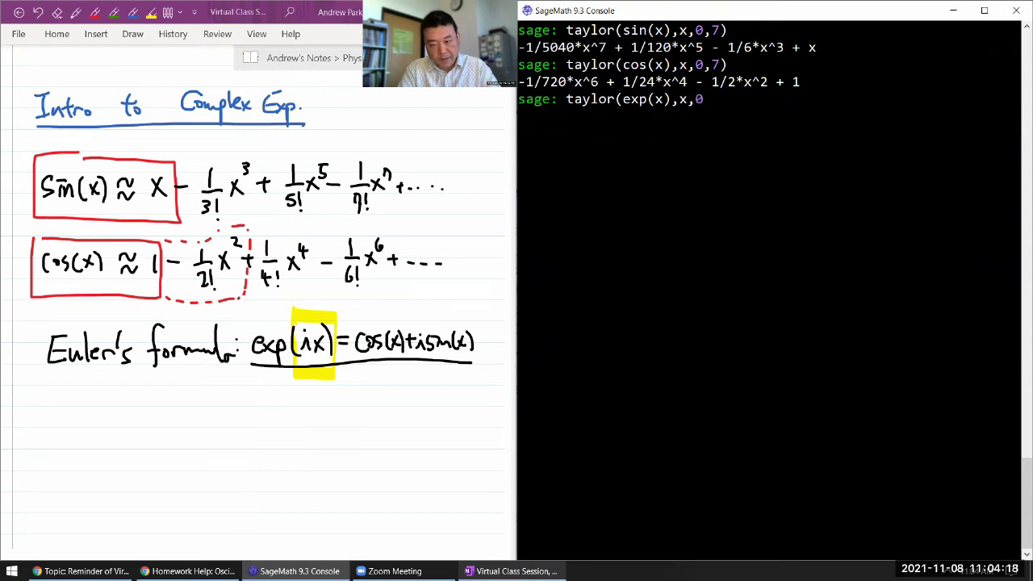
text(,7))
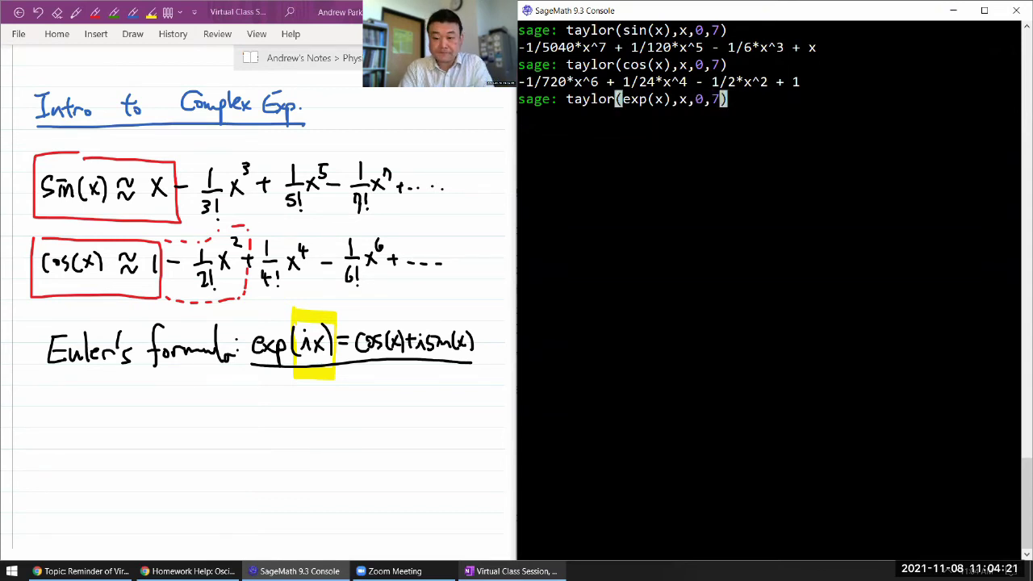
key(Return)
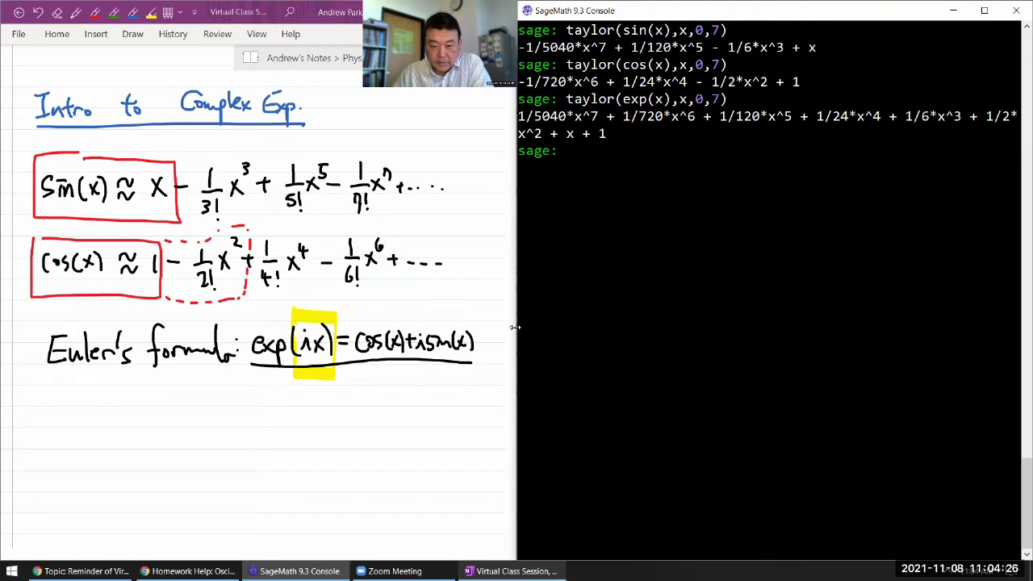
- Widen the console and rerun the exp(x) Taylor command so its series prints on one line
drag(515, 327, 446, 327)
key(Up)
key(Return)
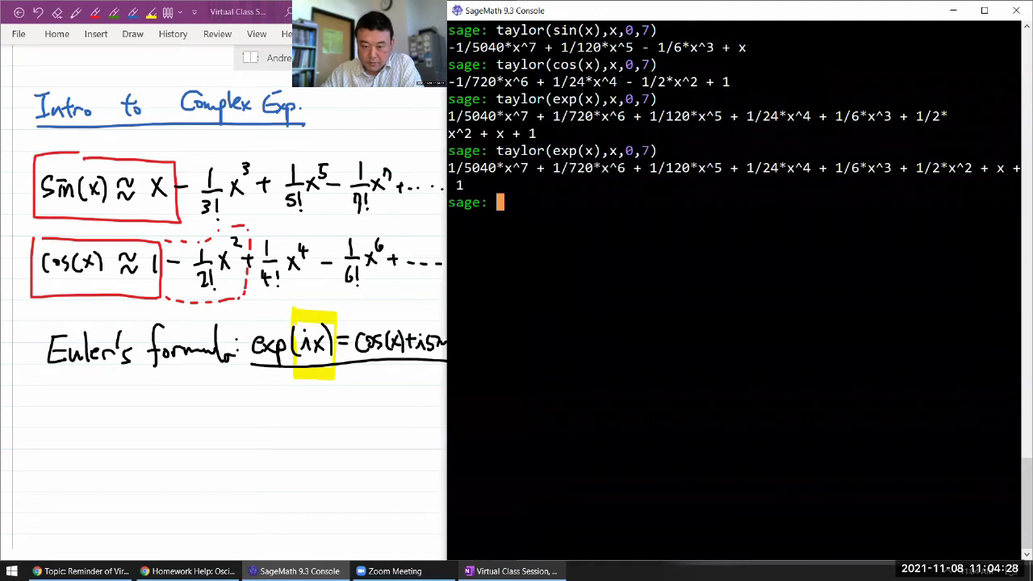
drag(447, 317, 387, 316)
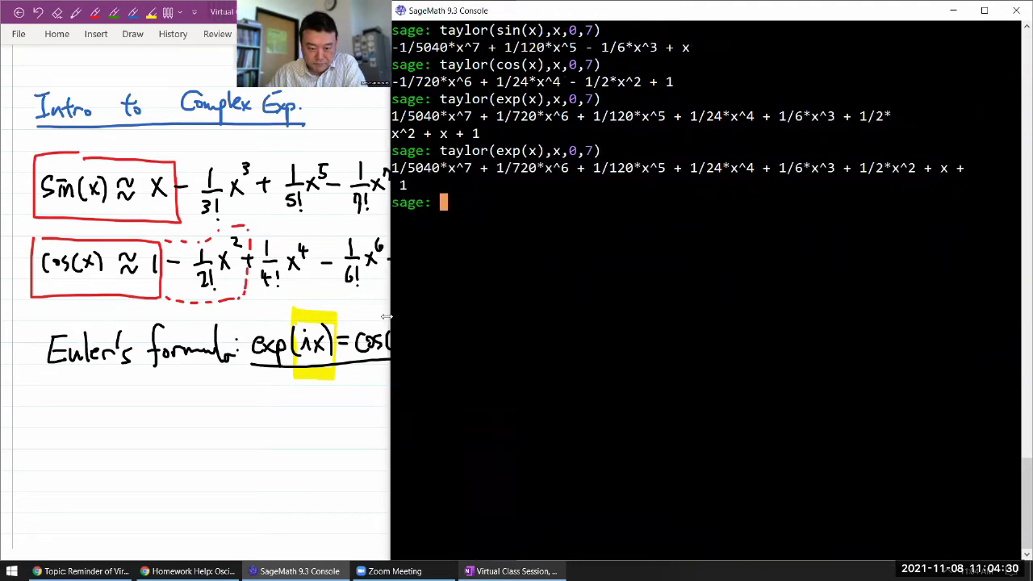
key(Up)
key(Return)
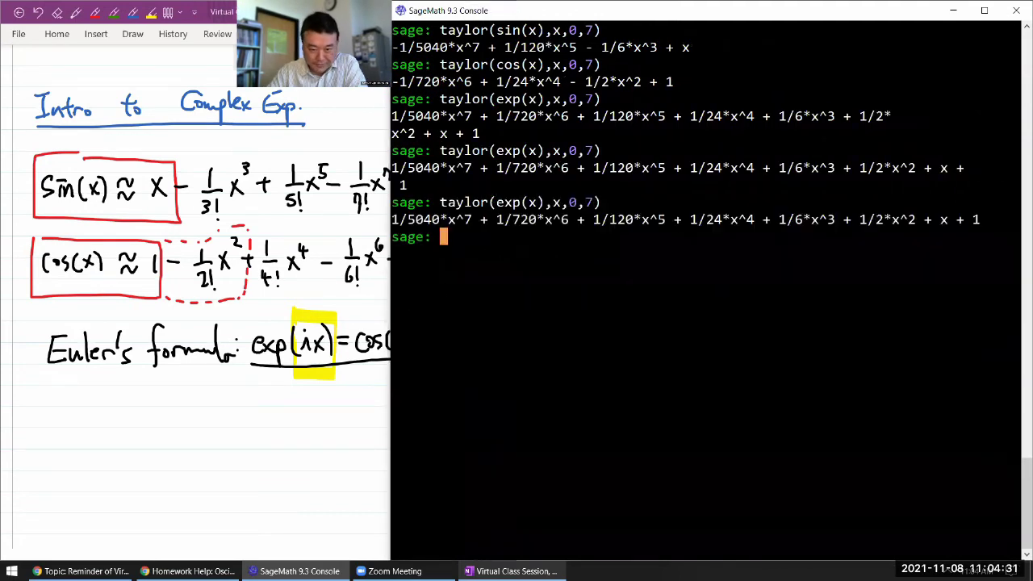
- Match the exp series terms 1, x, 1/2*x^2 and 1/6*x^3 against the cos and sin terms
double_click(983, 220)
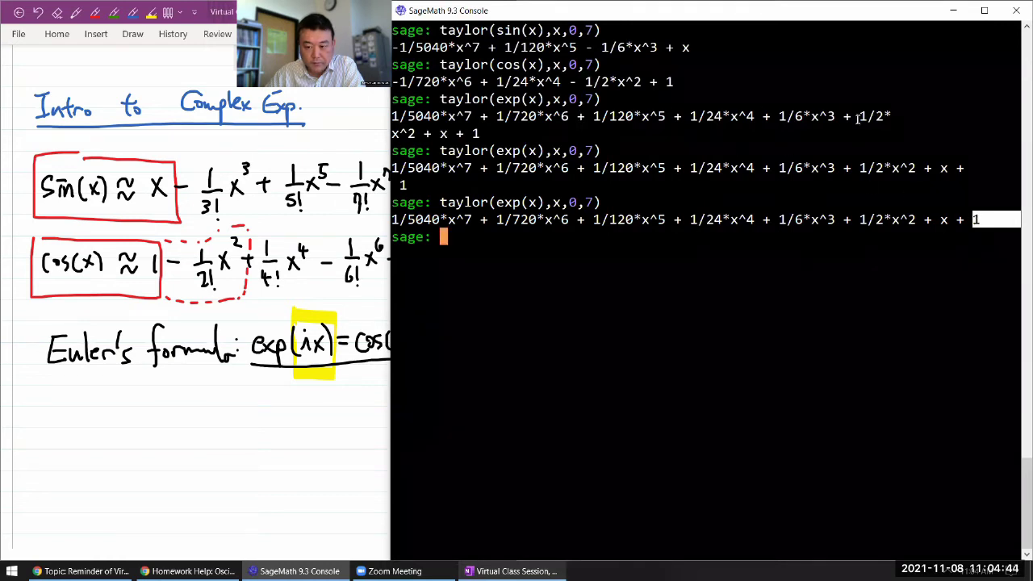
double_click(673, 82)
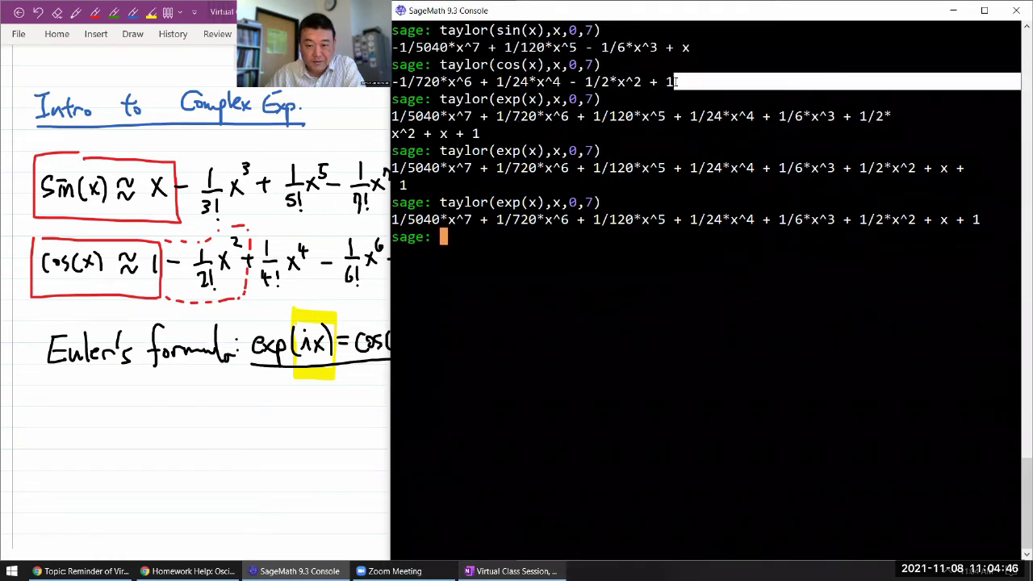
click(944, 219)
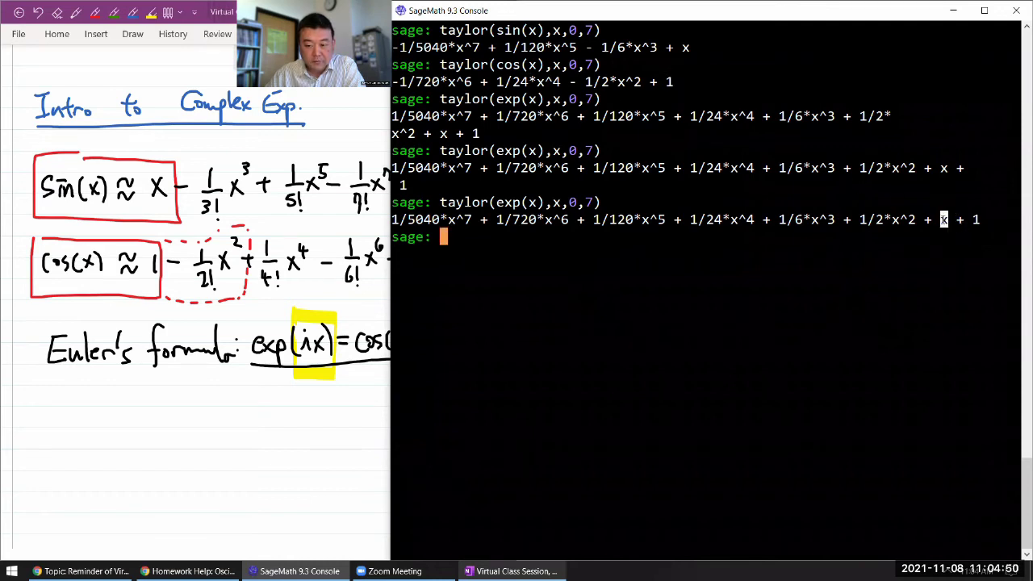
click(686, 49)
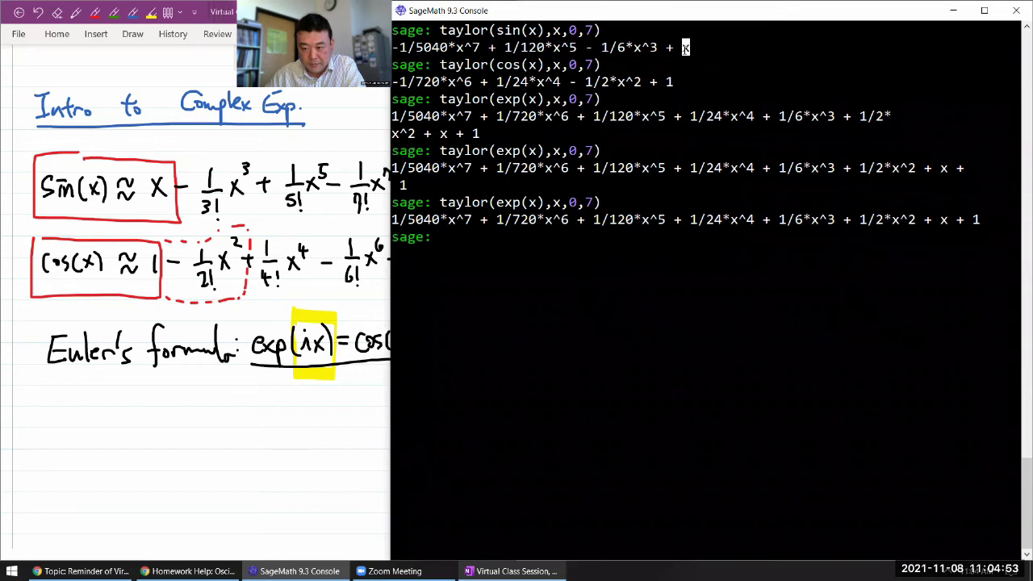
click(920, 220)
key(shift+Left)
key(shift+Left)
key(shift+Left)
key(shift+Left)
key(shift+Left)
key(shift+Left)
key(shift+Left)
key(shift+Left)
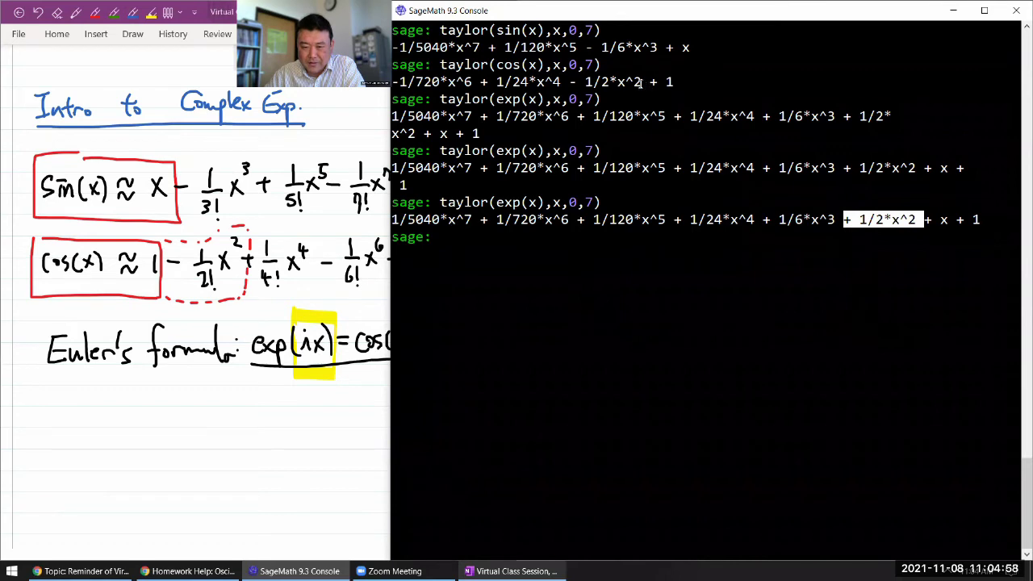
drag(642, 81, 570, 82)
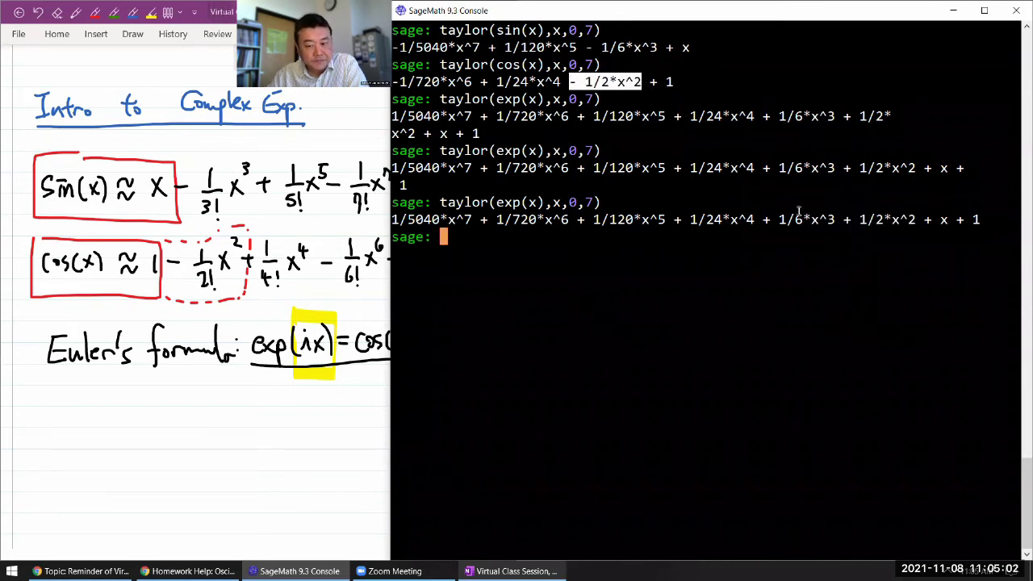
drag(834, 219, 763, 219)
drag(658, 47, 589, 47)
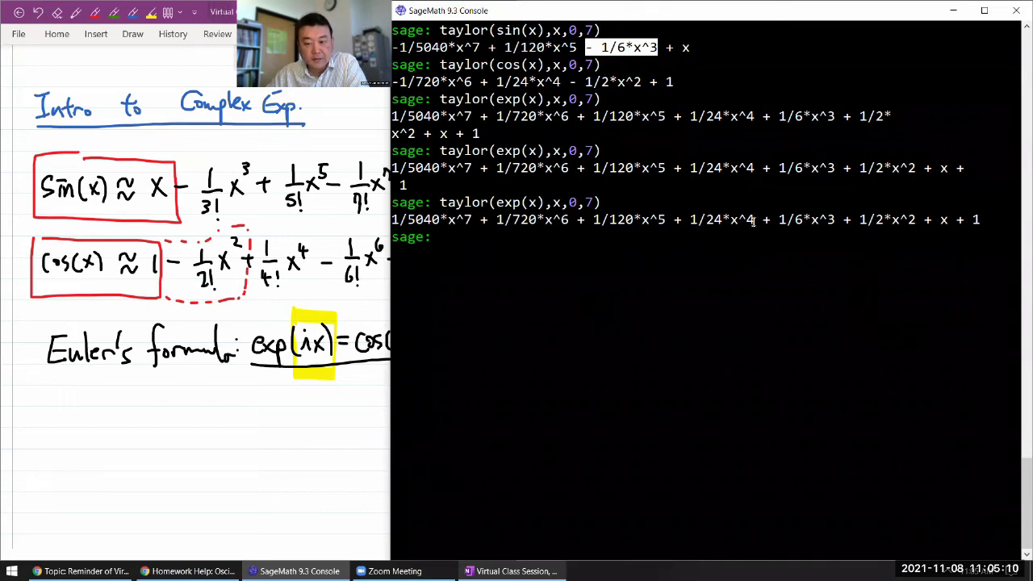
- Match the exp terms 1/24*x^4 through 1/5040*x^7 against the cos and sin series terms
drag(755, 219, 675, 219)
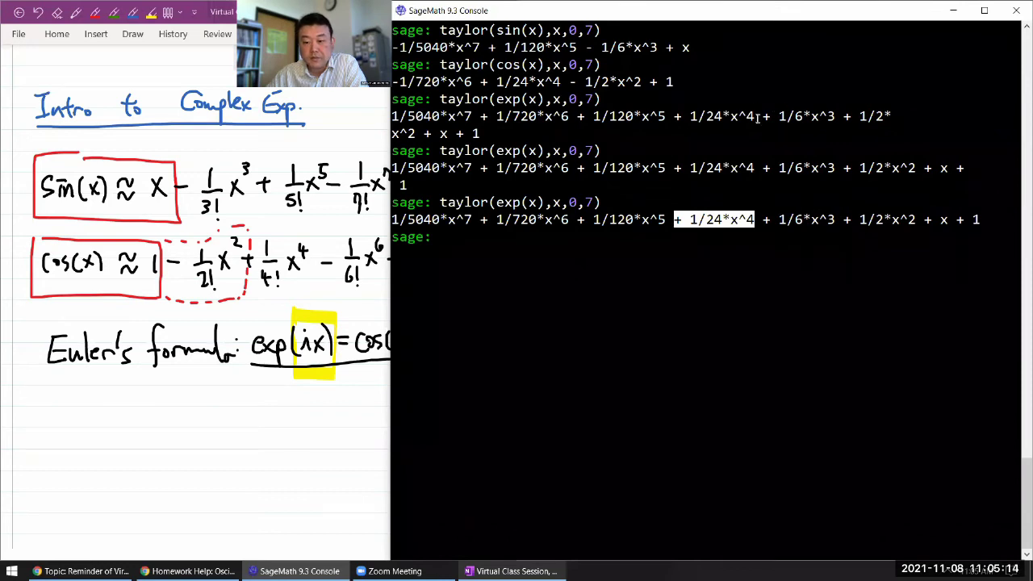
drag(563, 82, 483, 81)
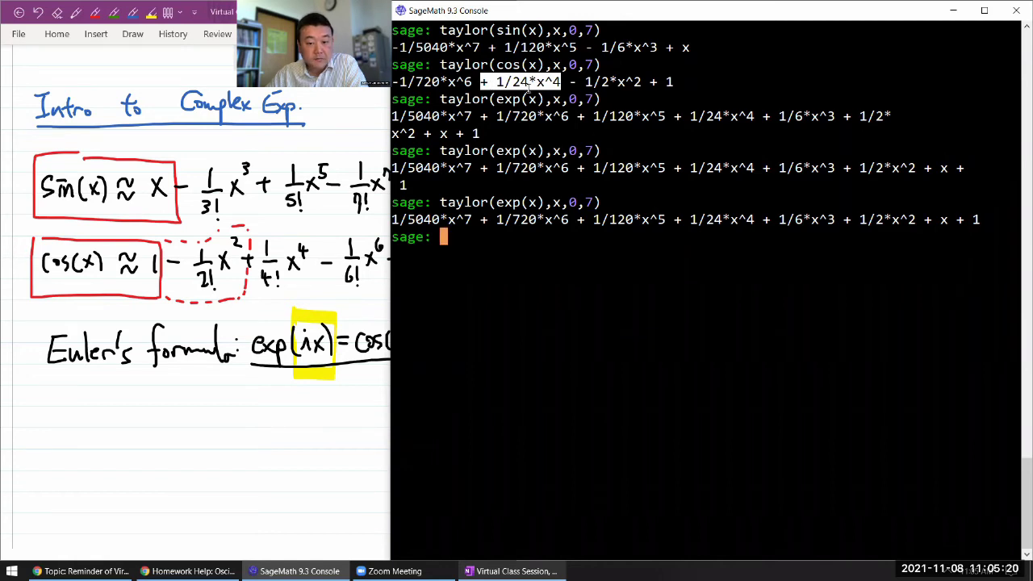
drag(665, 220, 577, 220)
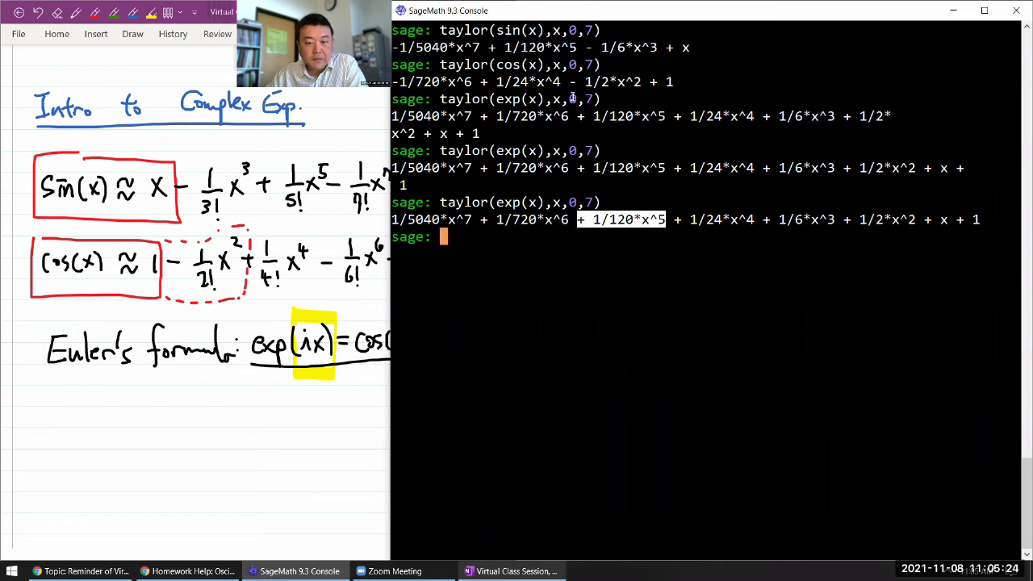
drag(578, 47, 489, 47)
drag(578, 219, 481, 220)
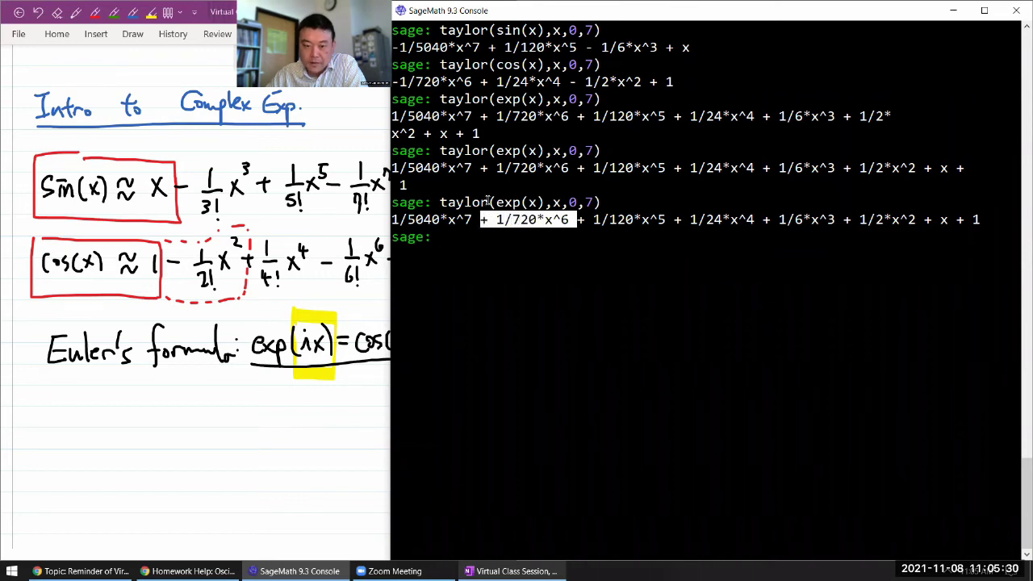
drag(480, 81, 392, 81)
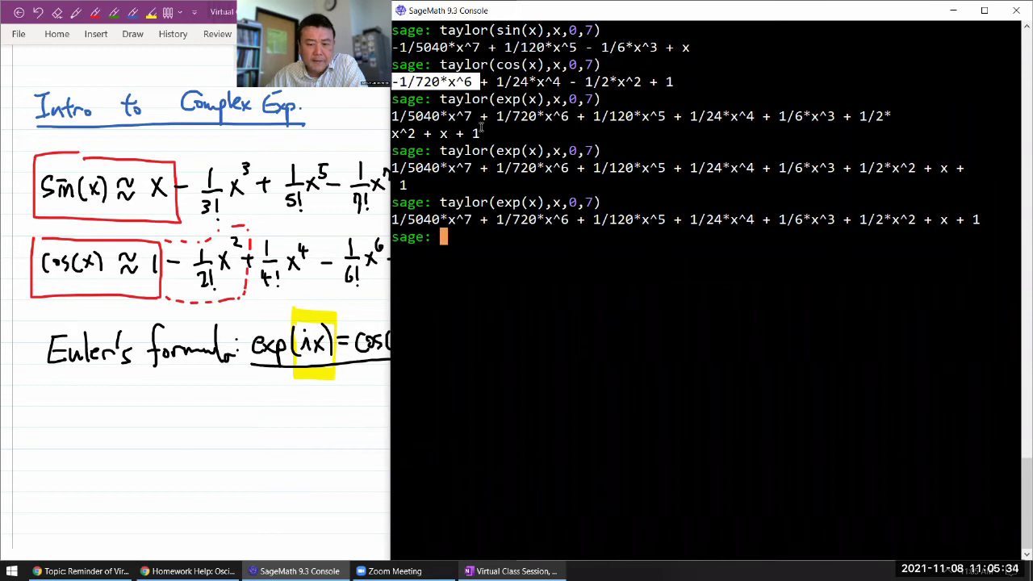
drag(473, 219, 394, 219)
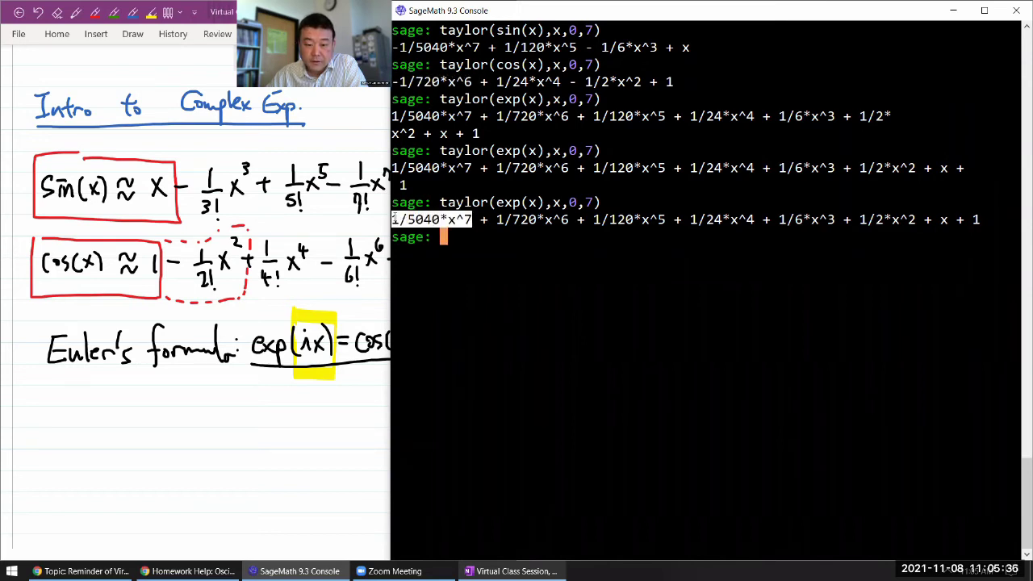
drag(488, 47, 392, 47)
click(703, 182)
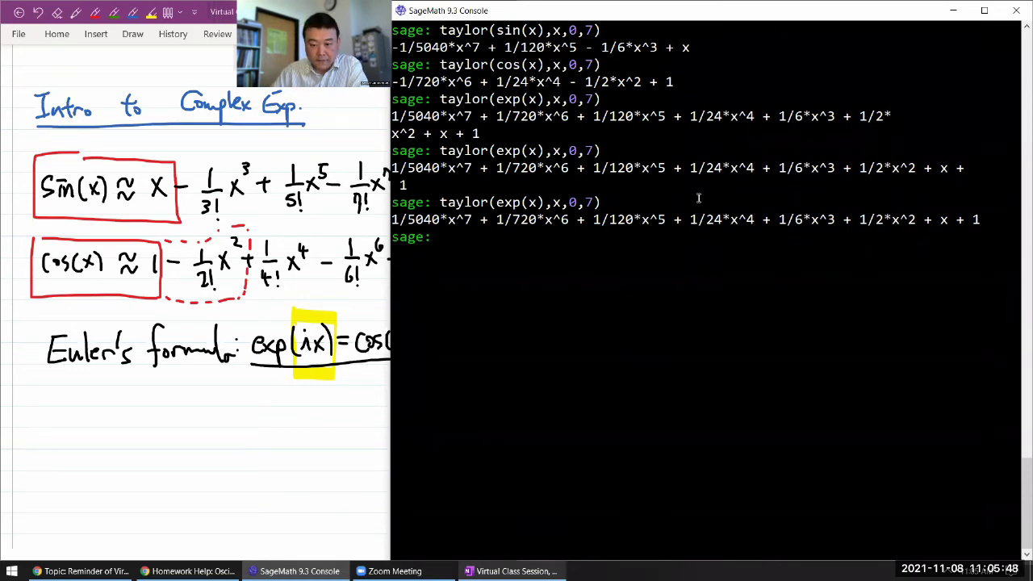
- Highlight the cos and sin series outputs again, then copy the exp series output line
drag(900, 220, 912, 221)
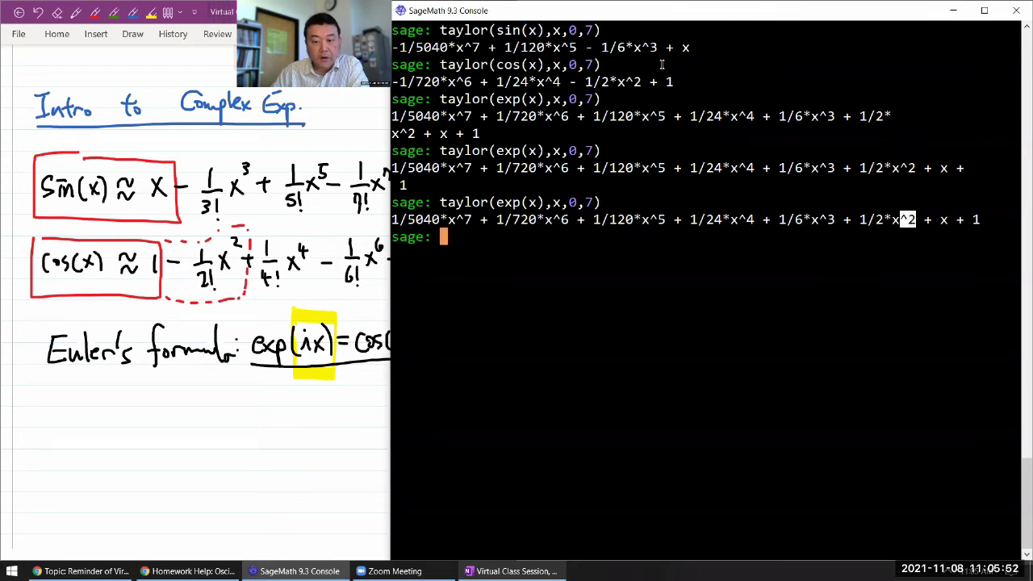
drag(675, 82, 392, 65)
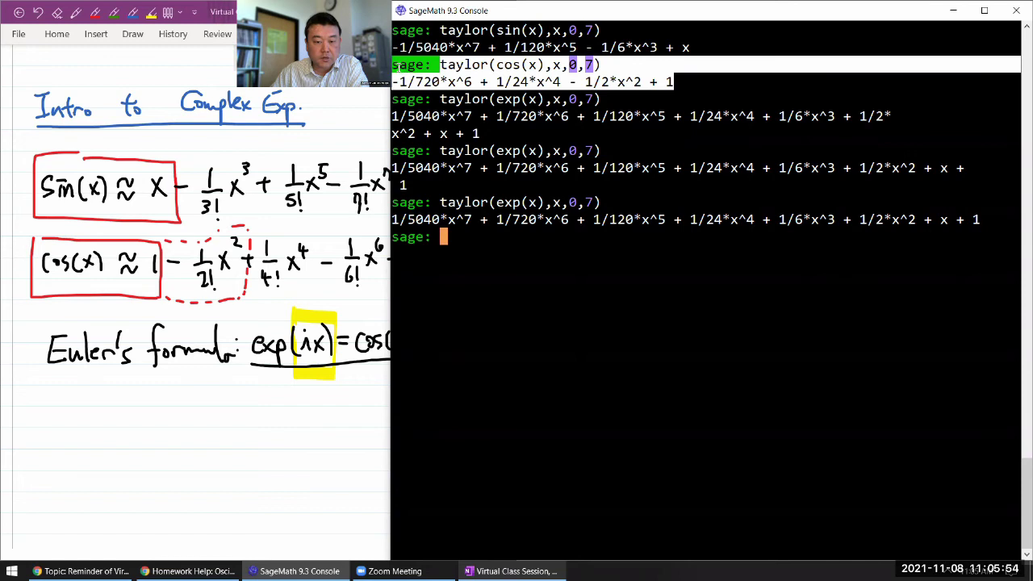
double_click(941, 220)
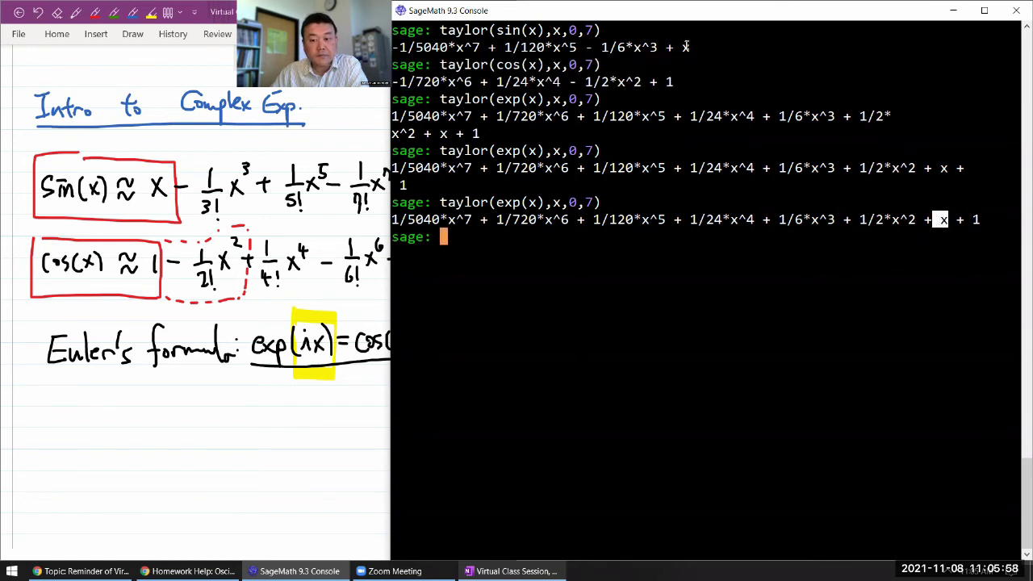
drag(696, 47, 395, 30)
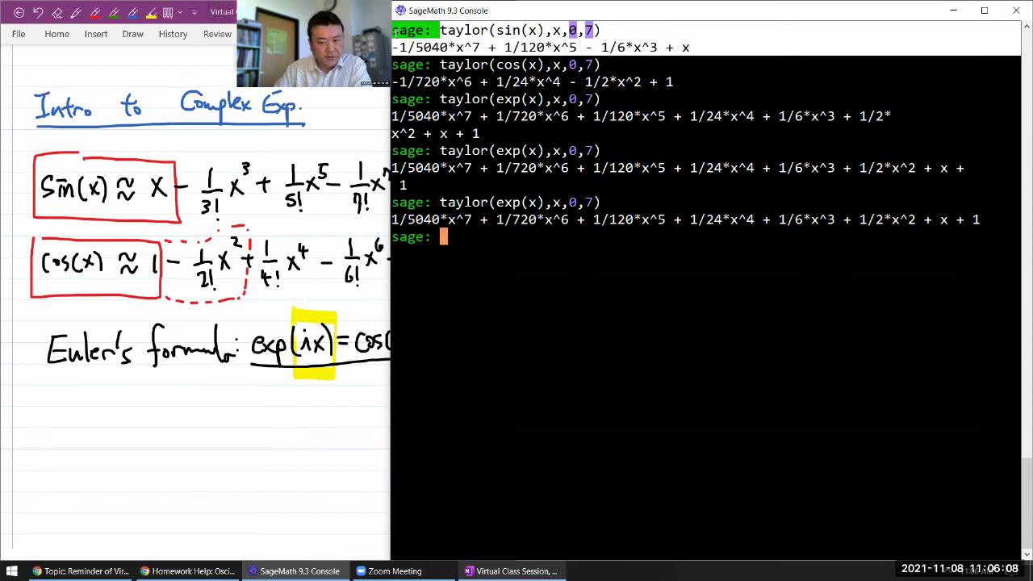
drag(667, 82, 401, 85)
drag(695, 47, 401, 48)
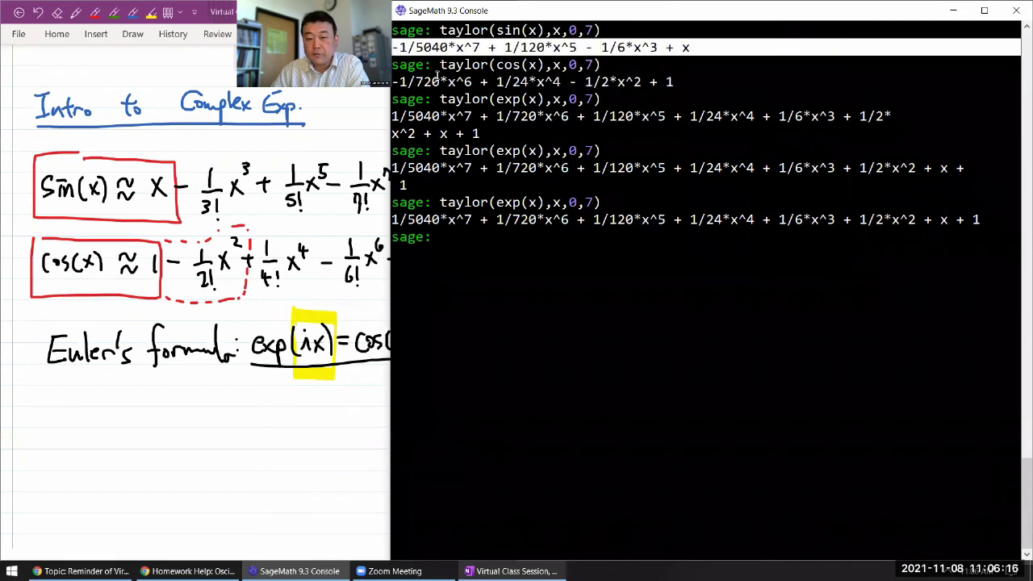
drag(977, 220, 407, 219)
key(ctrl+c)
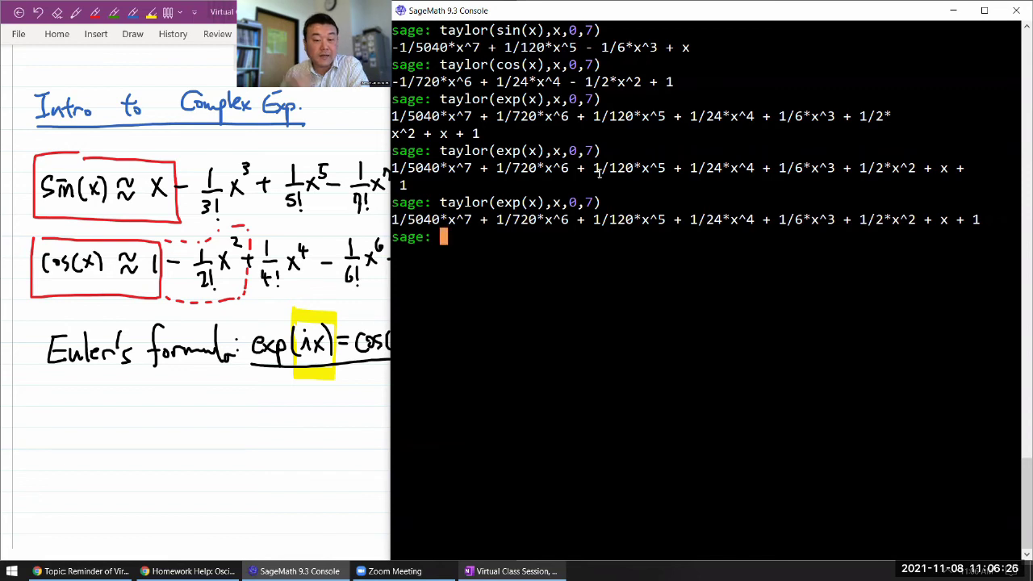
- Run taylor(exp(I*x),x,0,7), then widen the console and rerun so it fits one line
key(Up)
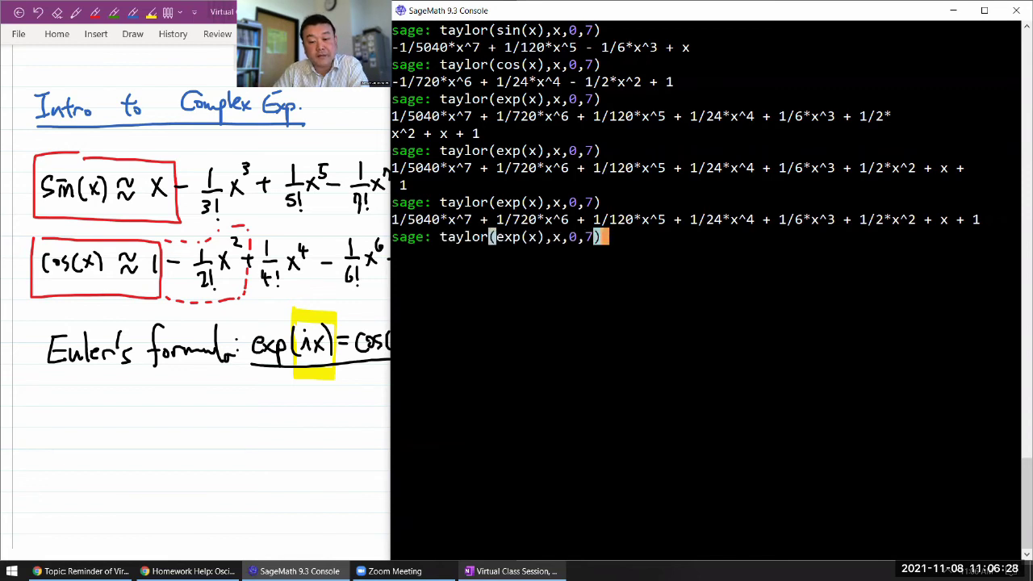
key(Left)
key(Left)
key(Left)
key(Left)
key(Left)
key(Left)
key(Left)
key(Left)
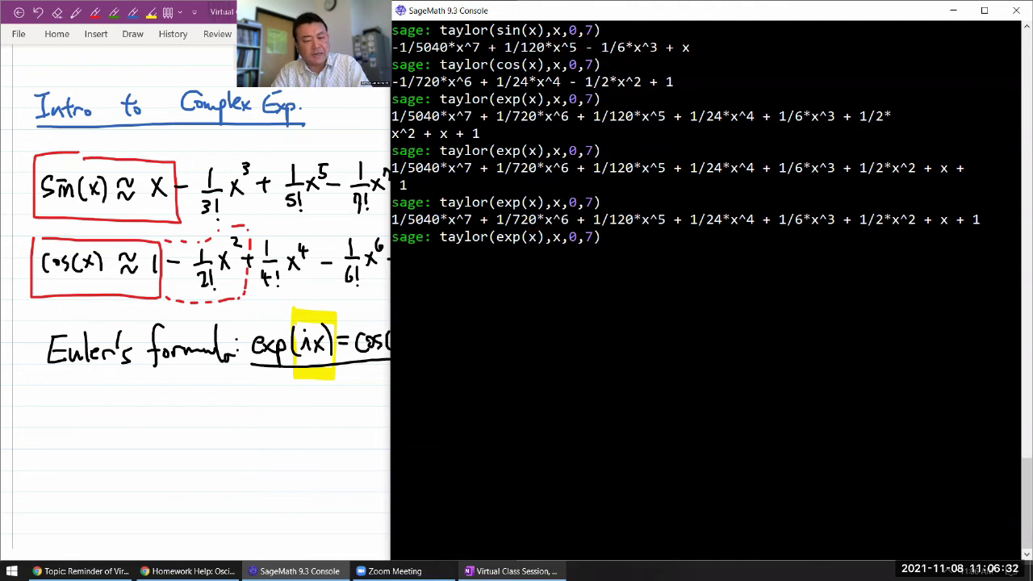
text(I*)
key(Left)
key(Left)
key(Right)
key(Right)
key(Right)
key(Right)
key(Right)
key(Right)
key(Right)
key(Right)
key(Right)
key(Right)
key(Right)
key(Return)
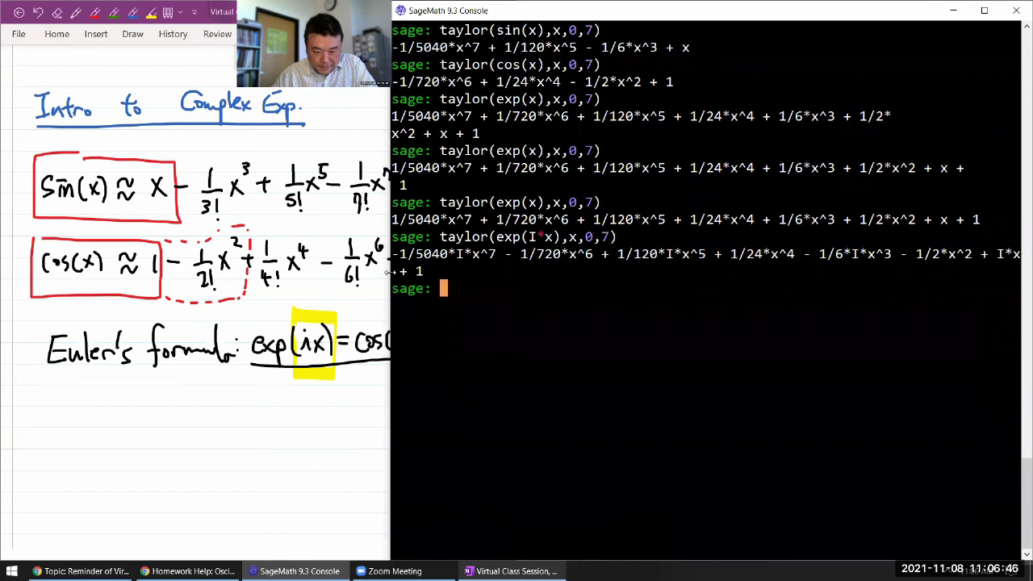
drag(390, 272, 221, 274)
key(Up)
key(Return)
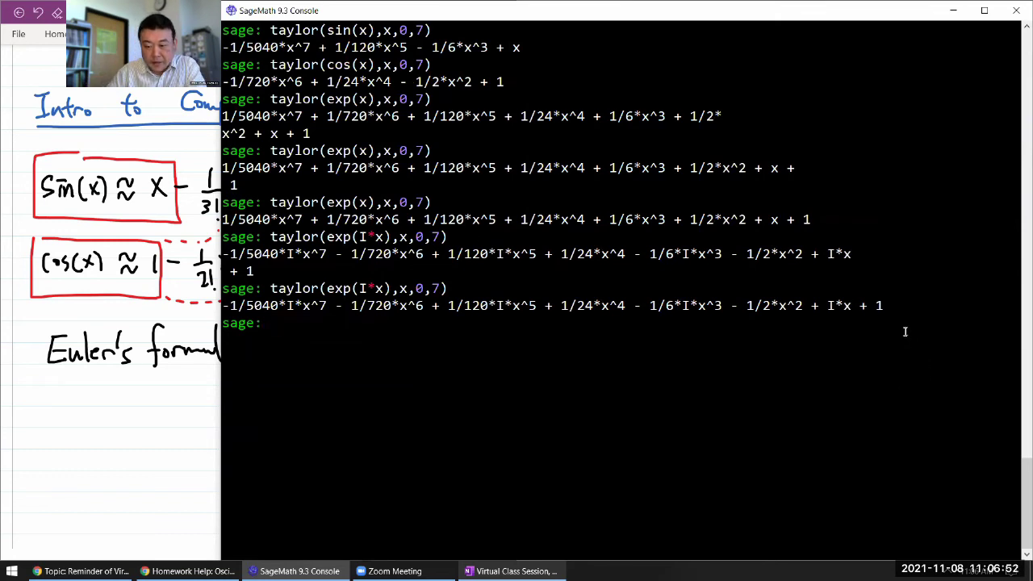
drag(853, 305, 828, 306)
drag(729, 305, 637, 306)
drag(537, 305, 434, 307)
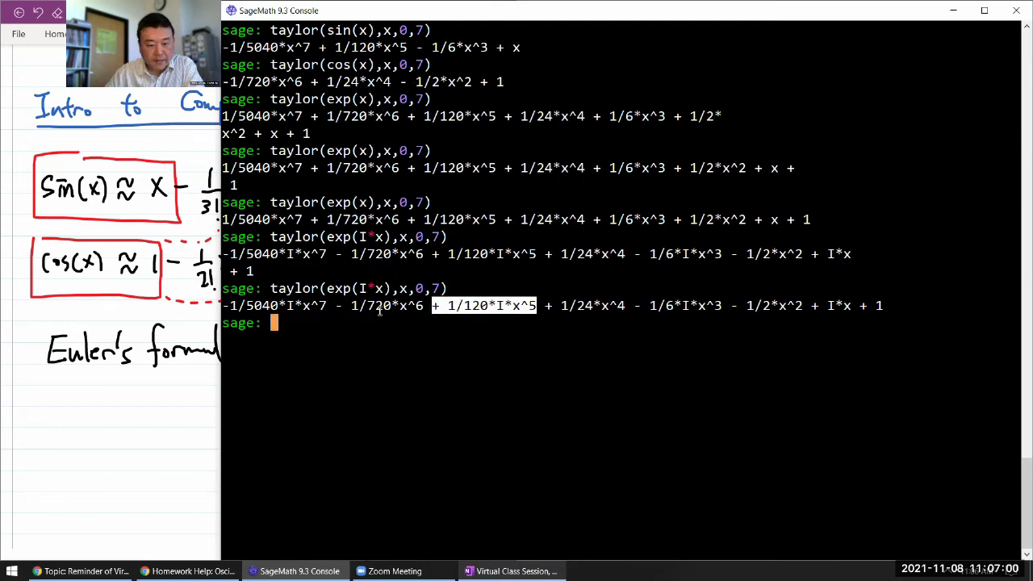
click(327, 302)
drag(327, 305, 224, 305)
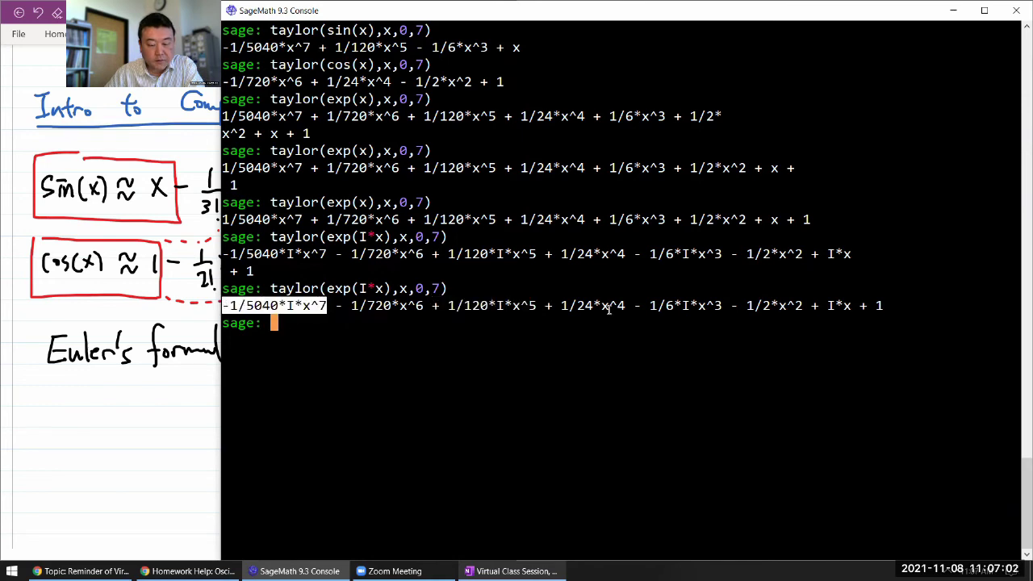
drag(880, 306, 731, 306)
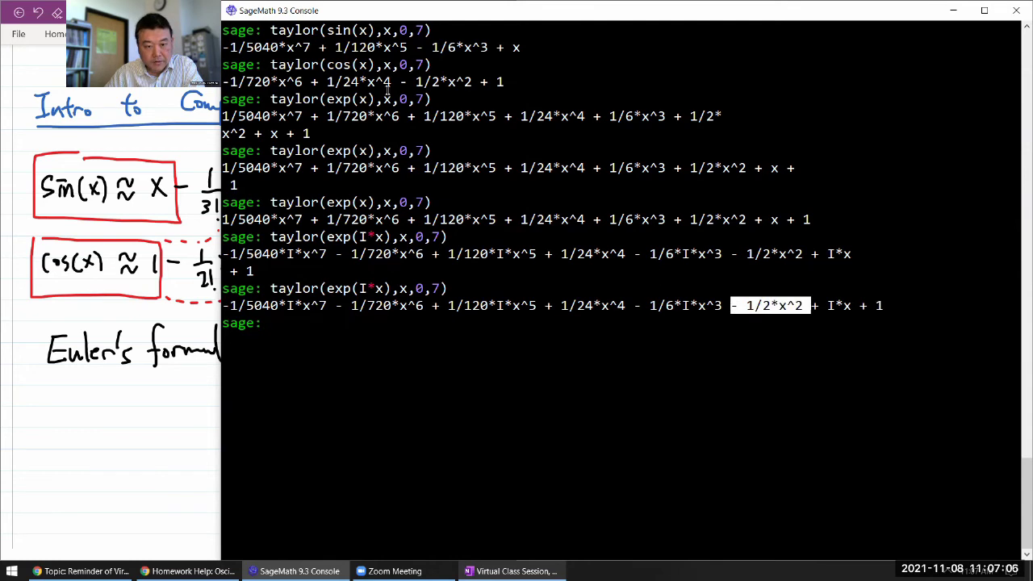
drag(625, 306, 548, 306)
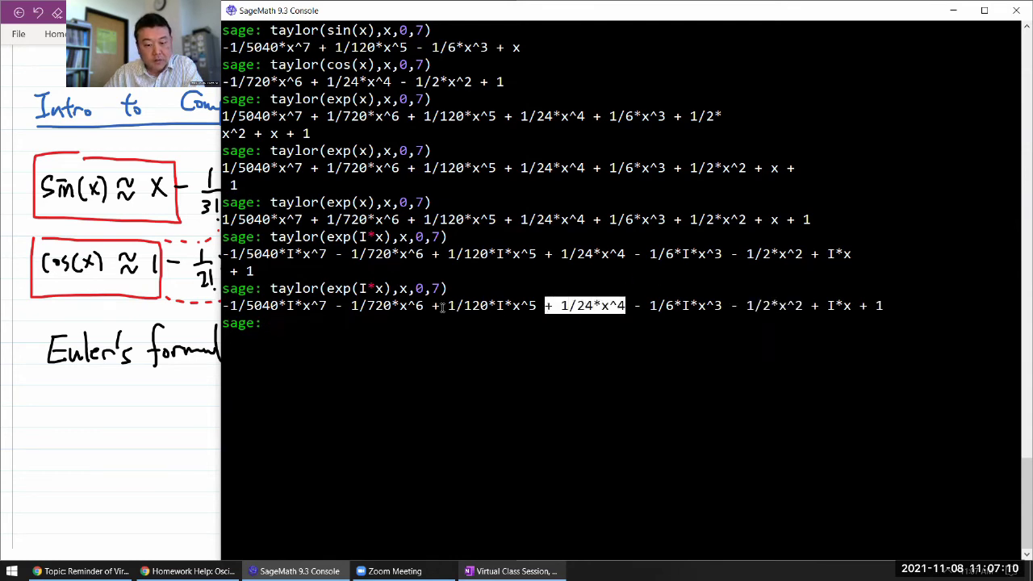
drag(433, 306, 338, 306)
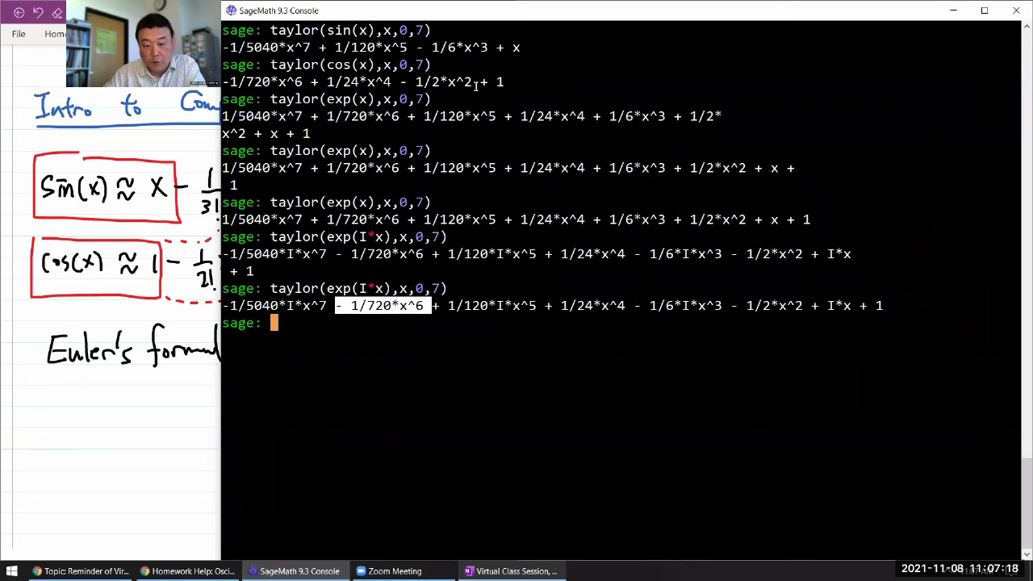
double_click(490, 323)
- Wrap the exp(I*x) Taylor command in full_simplify( ) and run it, producing a NameError
key(Up)
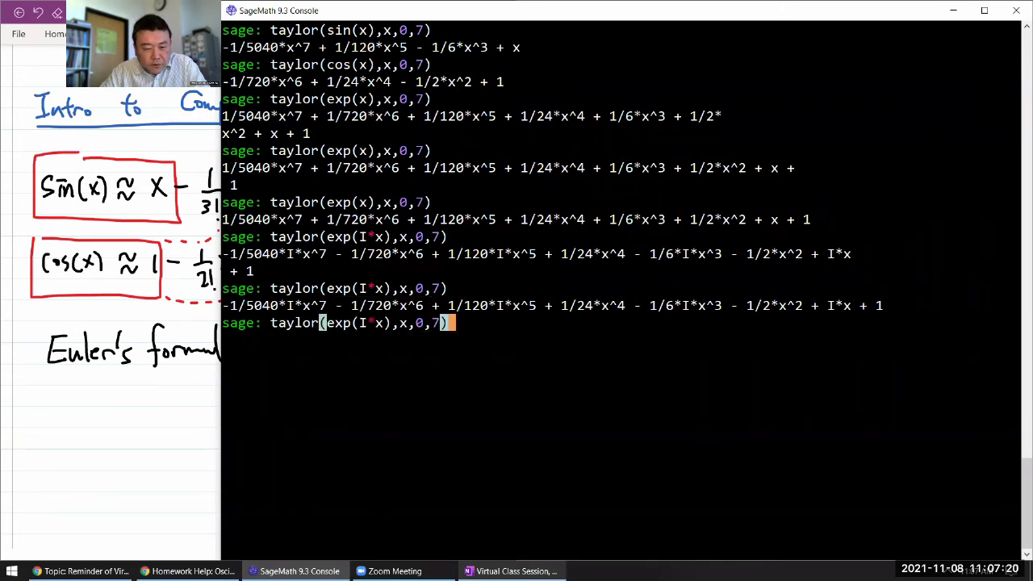
key(Home)
text(full_simpl)
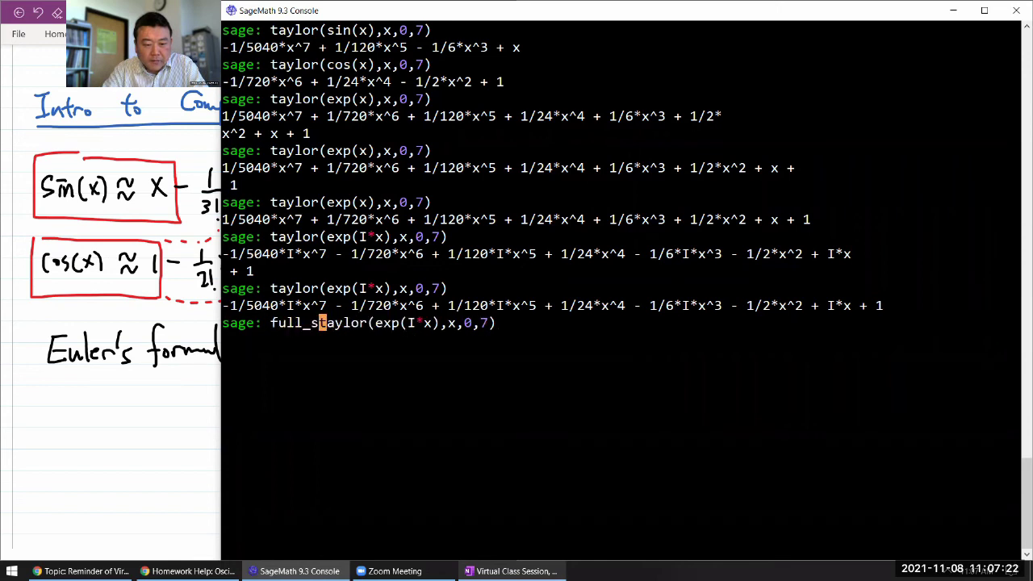
text(ify()
key(End)
text())
key(Return)
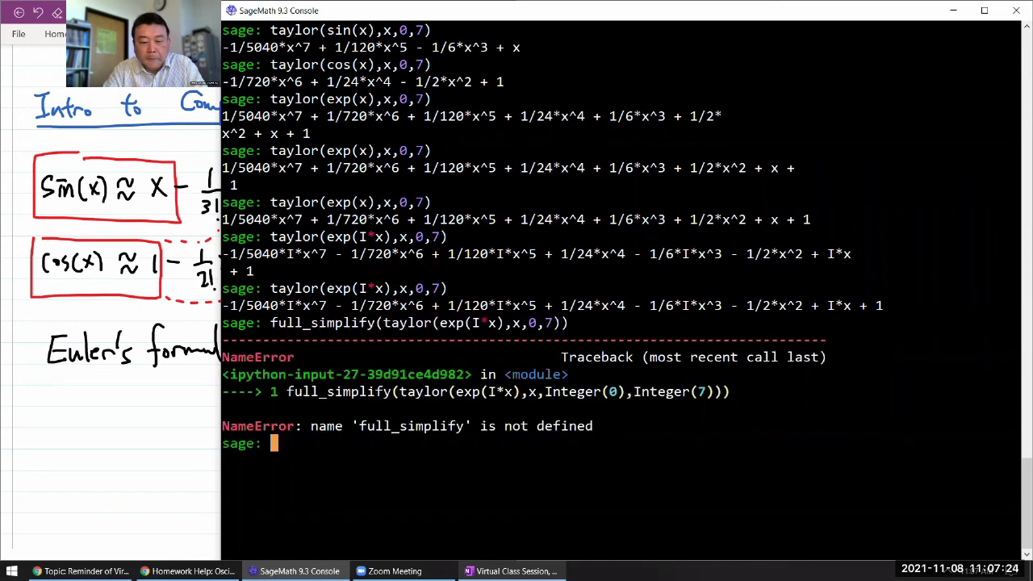
- Clear the console and run the exp(I*x) Taylor command with .full_simplify() appended
key(Up)
key(Home)
key(Delete)
key(Delete)
key(Delete)
key(Delete)
key(Delete)
key(Delete)
key(Delete)
key(Delete)
key(Delete)
key(Delete)
key(Delete)
key(Delete)
key(Delete)
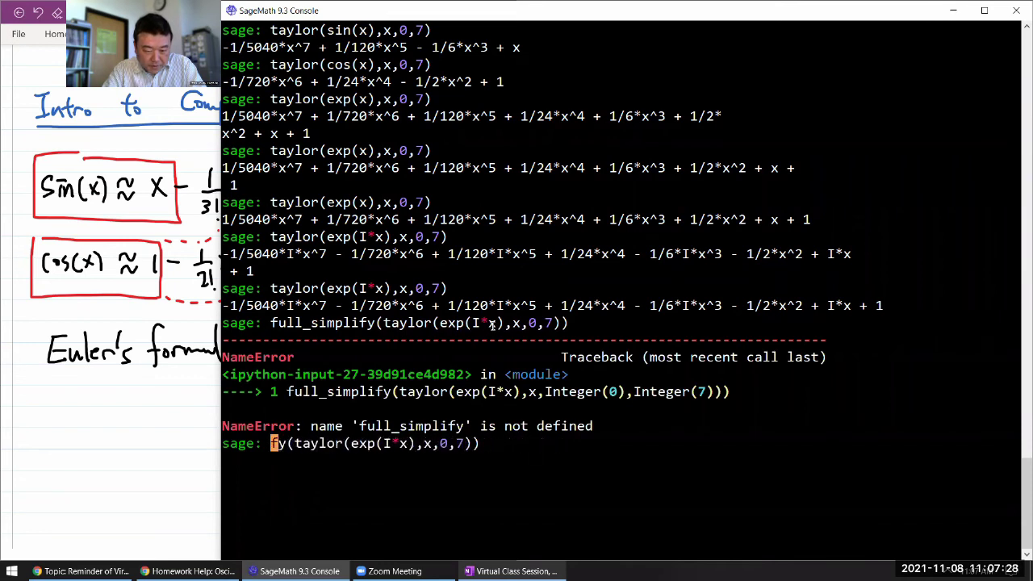
key(End)
key(ctrl+l)
text(.full_simplify())
key(Return)
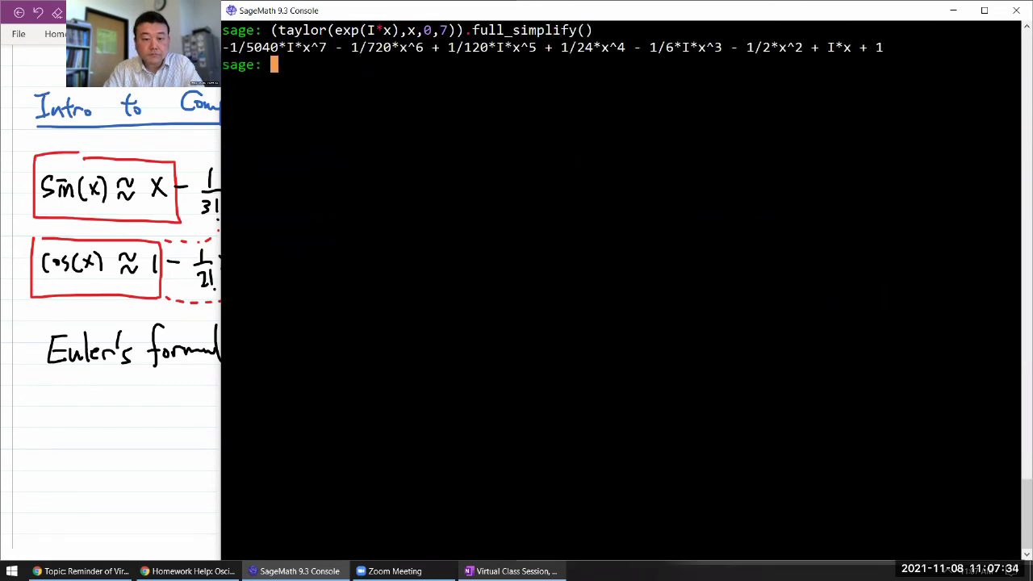
- Rerun the taylor(sin(x),x,0,7) command from history
key(Up)
key(Up)
key(Up)
key(Up)
key(Return)
key(Up)
key(Up)
key(Up)
key(Up)
- Run taylor(cos(x),x,0,7), then highlight the cos, sin and exp(I*x) commands and outputs for comparison
key(Return)
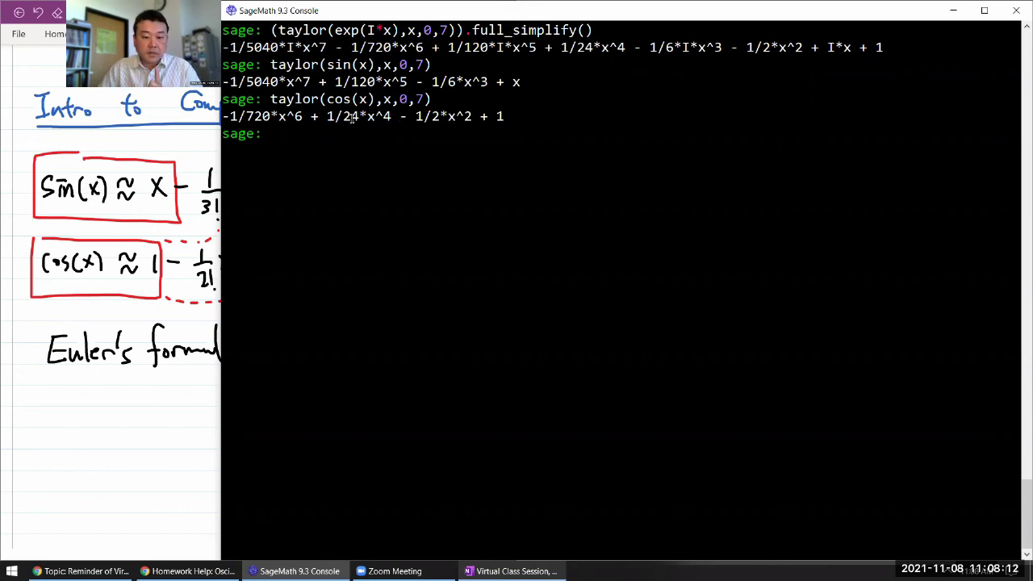
drag(273, 99, 433, 98)
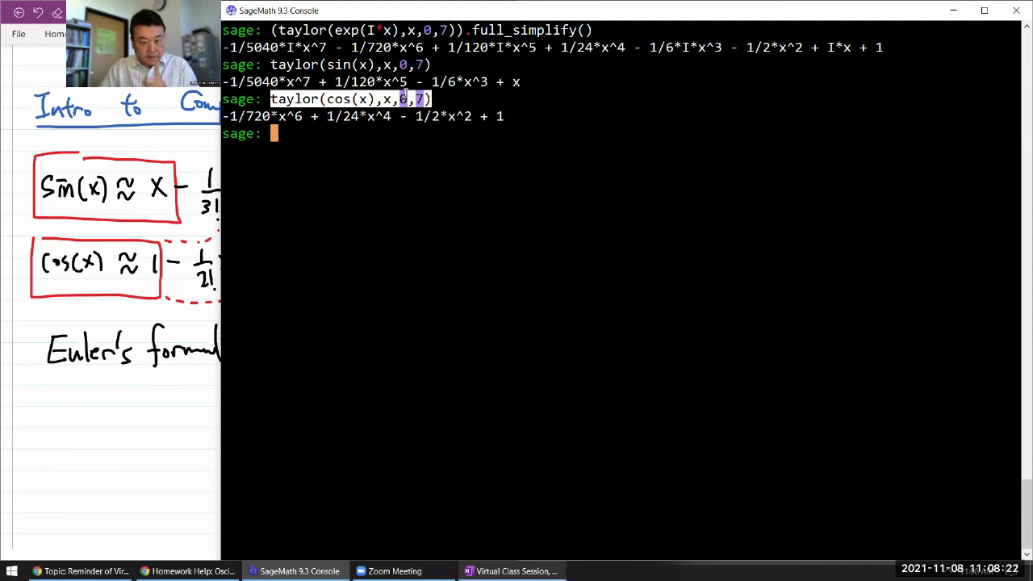
drag(271, 64, 433, 64)
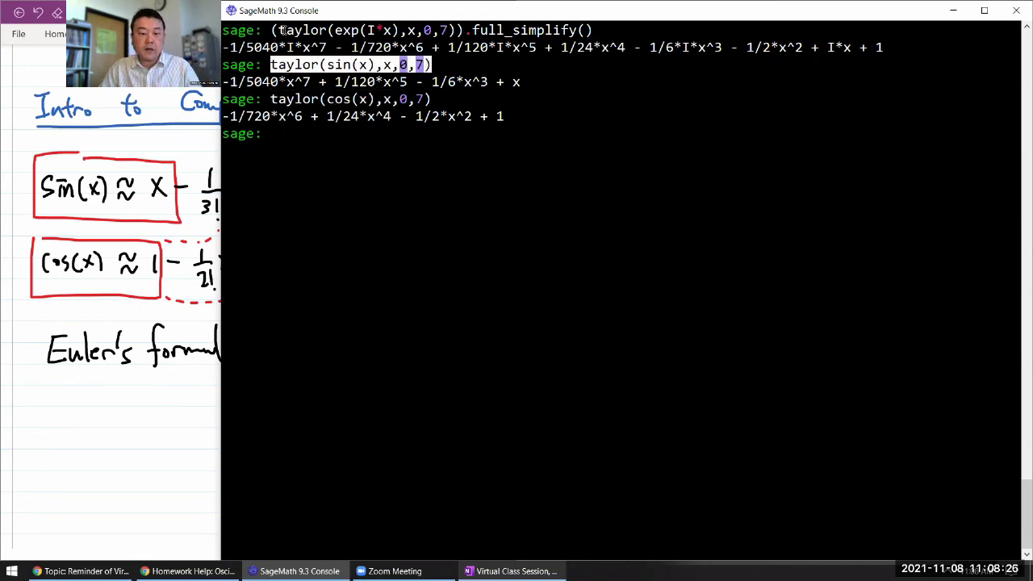
drag(272, 29, 397, 31)
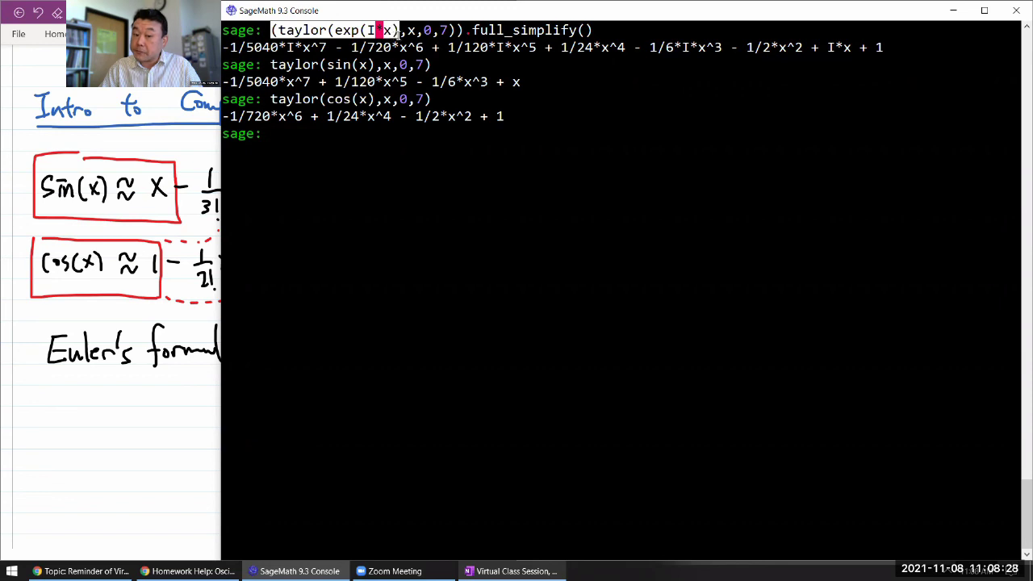
click(457, 102)
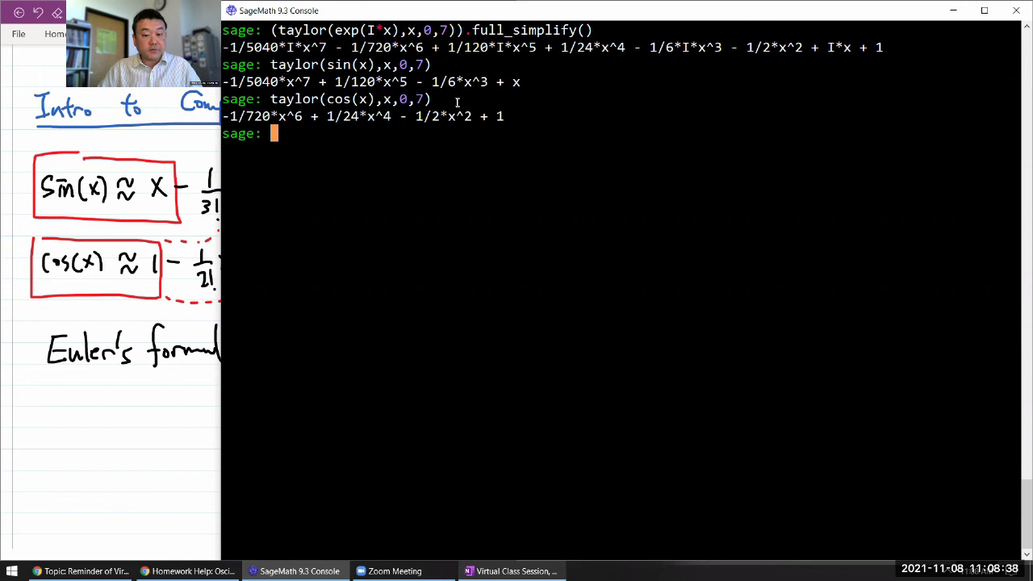
drag(509, 122, 226, 30)
- Narrow the Sage console so the OneNote page shows beside it
click(426, 184)
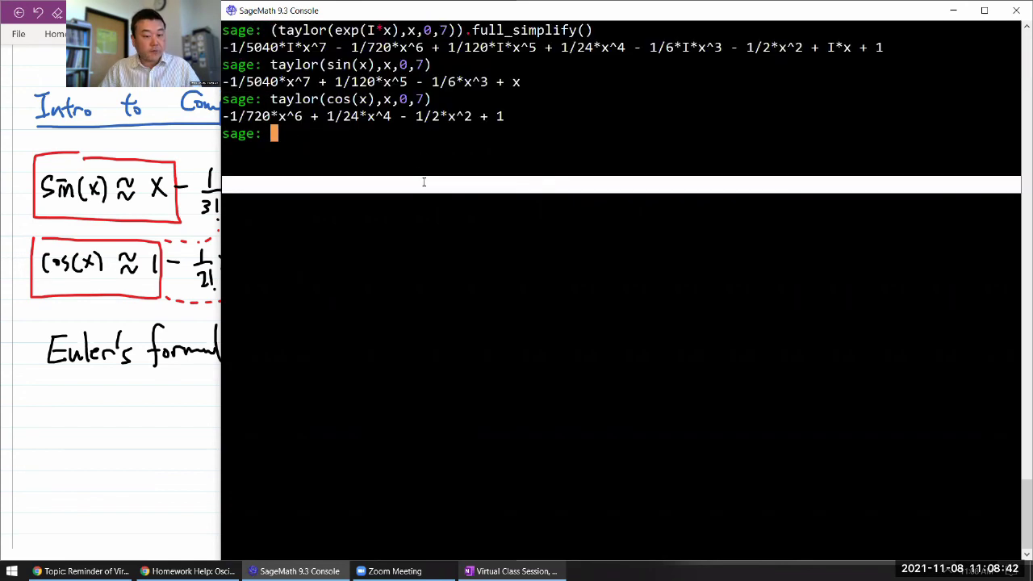
click(170, 401)
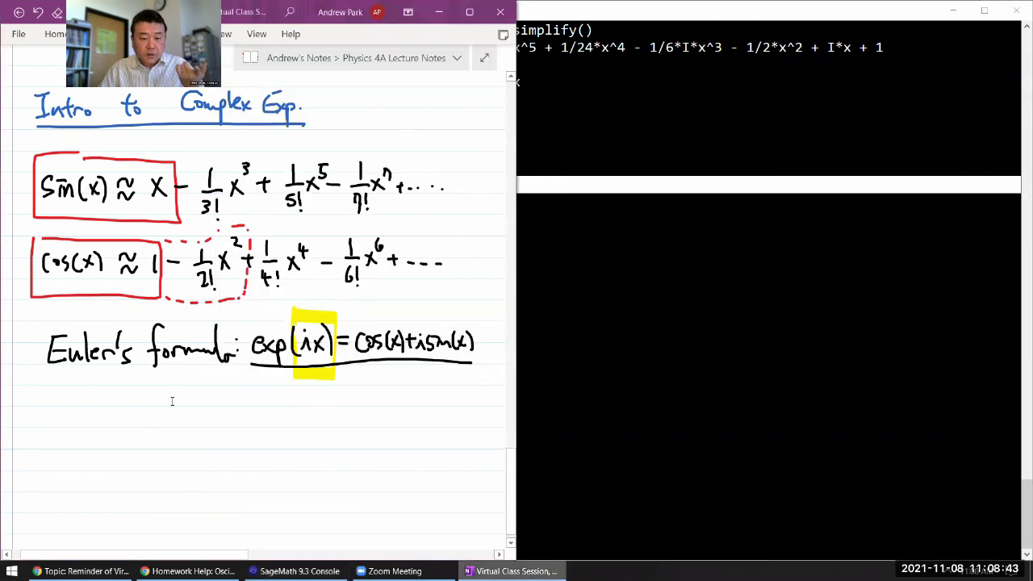
click(585, 200)
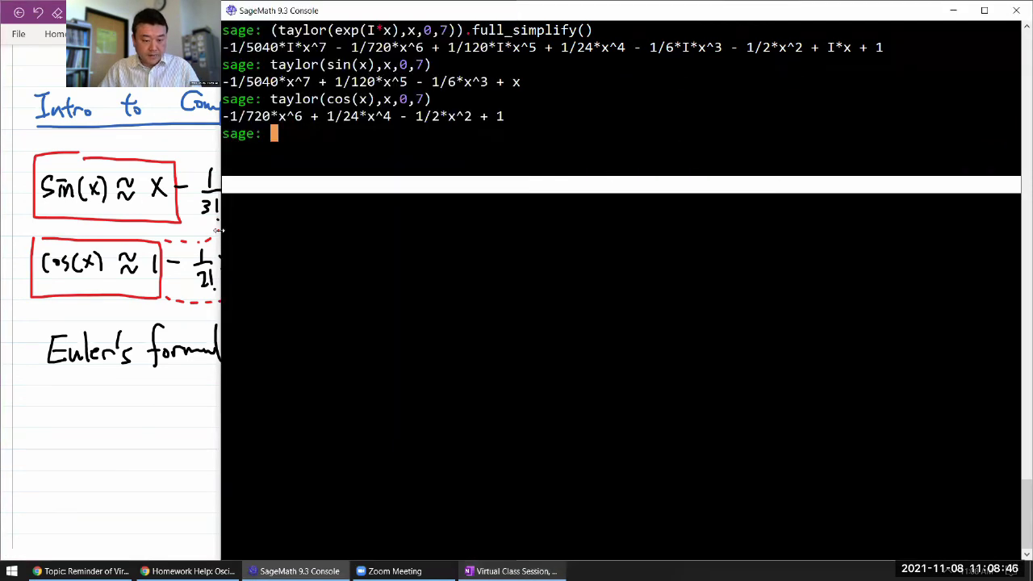
drag(218, 230, 527, 230)
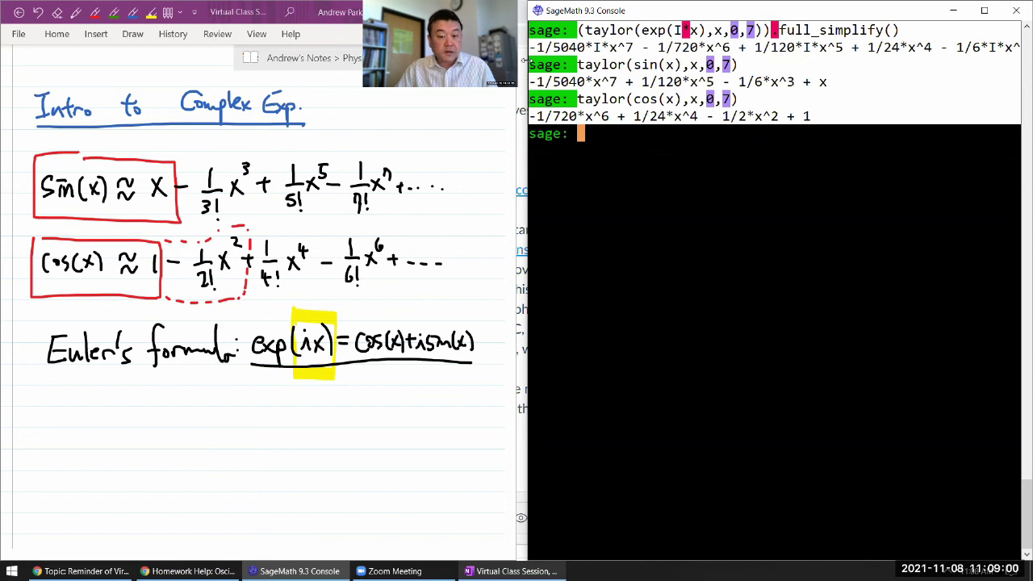
drag(523, 64, 507, 64)
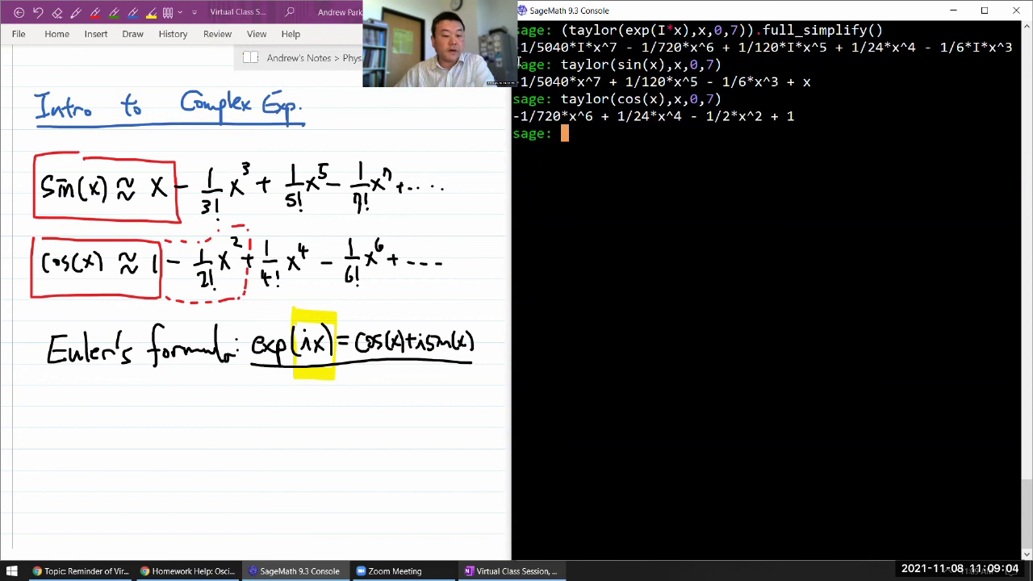
- Select, then deselect, the handwritten Euler's formula line on the OneNote page
click(485, 414)
mouse_move(482, 412)
mouse_down()
mouse_move(323, 297)
mouse_move(97, 300)
mouse_move(23, 313)
mouse_up()
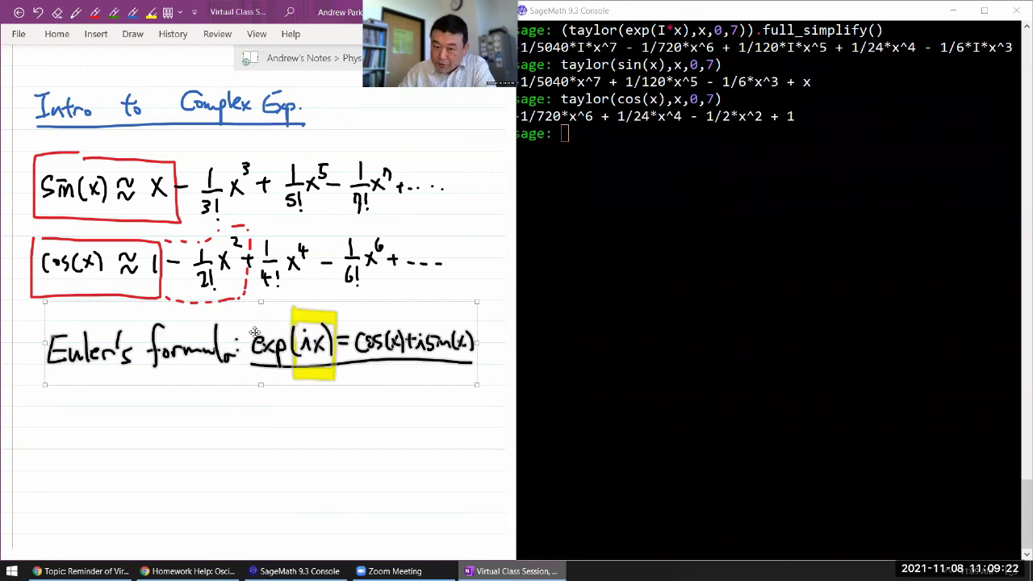
click(280, 433)
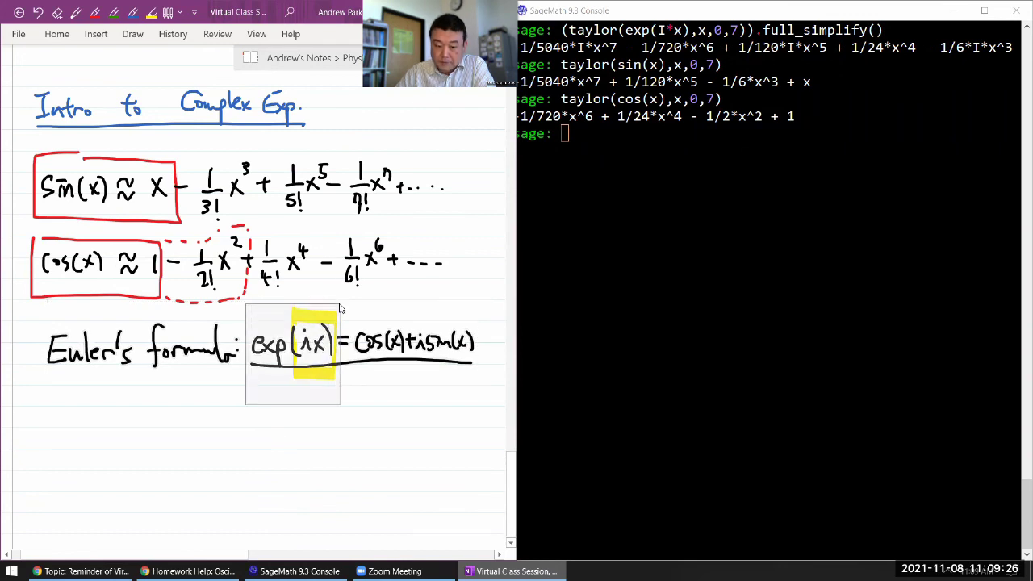